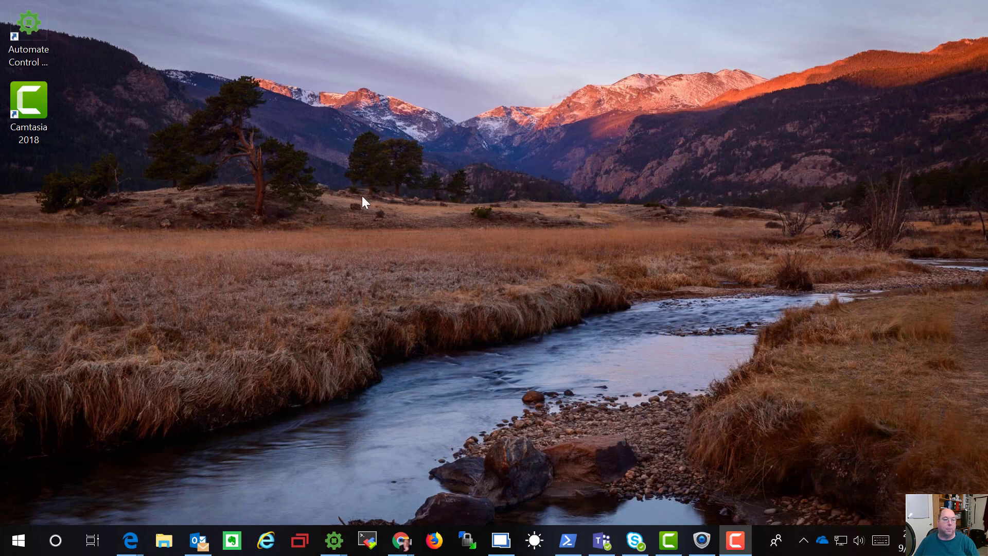
Step: Set up an alert for MMIP_LTR_DM.docx in the SharePoint library, sent immediately by e-mail when anything changes
{"action": "left_click_drag", "start_coordinate": [0, 83], "coordinate": [606, 68]}
{"action": "double_click", "coordinate": [607, 75]}
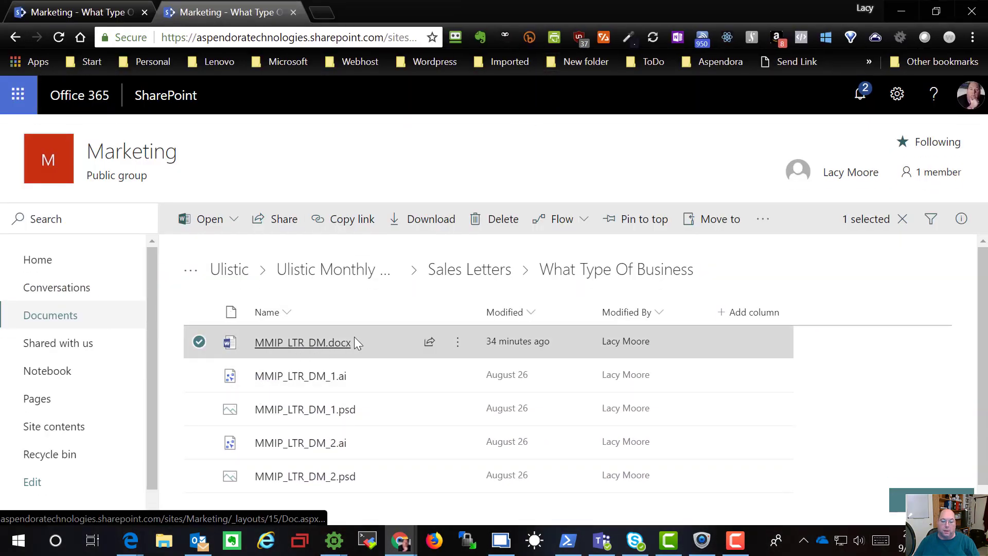
{"action": "mouse_move", "coordinate": [309, 344]}
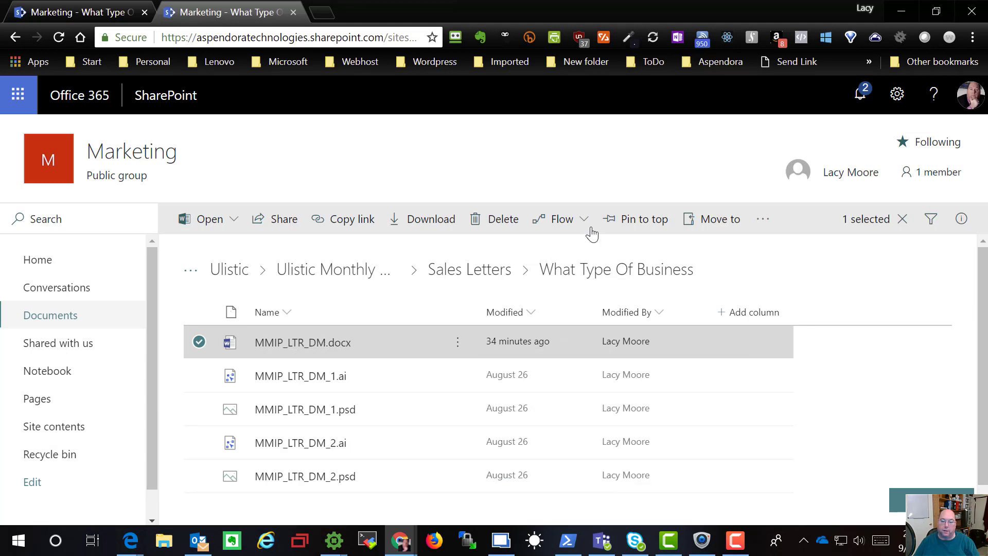
{"action": "left_click", "coordinate": [764, 221]}
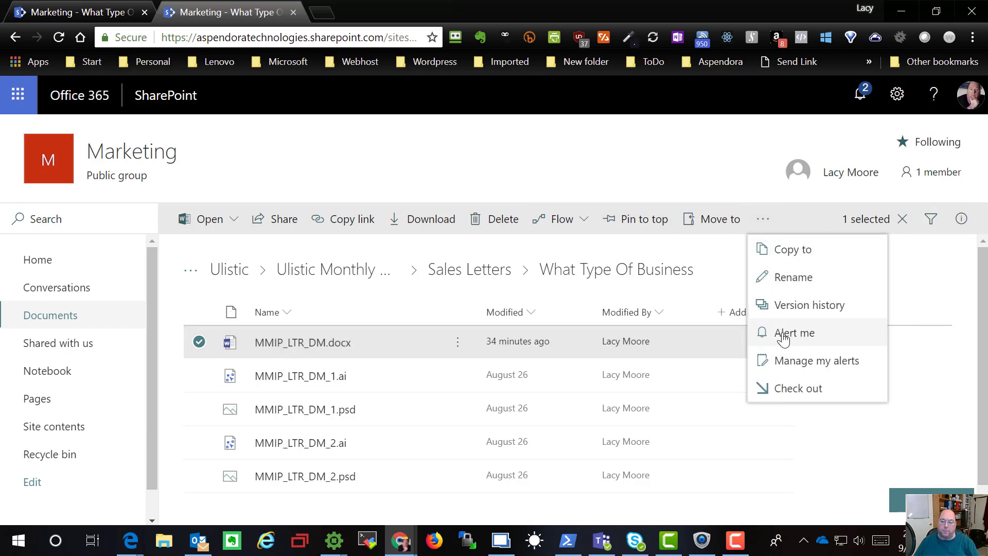
{"action": "left_click", "coordinate": [783, 334]}
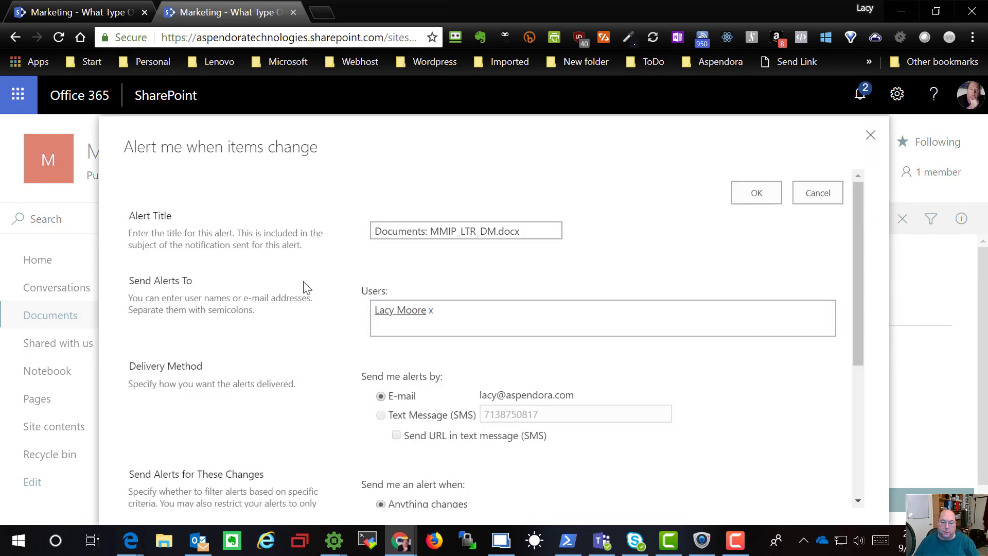
{"action": "left_click", "coordinate": [381, 318]}
{"action": "scroll", "coordinate": [320, 424], "scroll_direction": "down", "scroll_amount": 3}
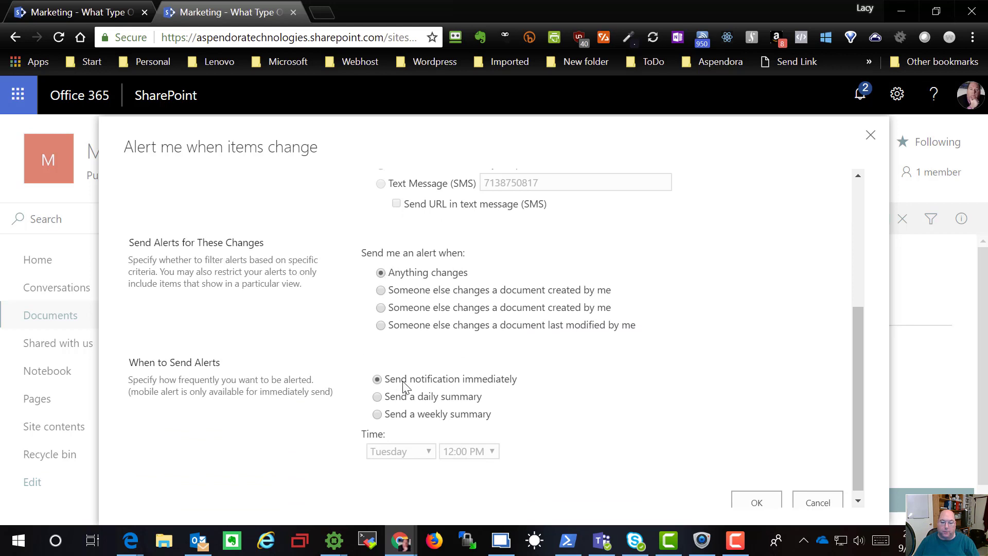
{"action": "left_click", "coordinate": [771, 510]}
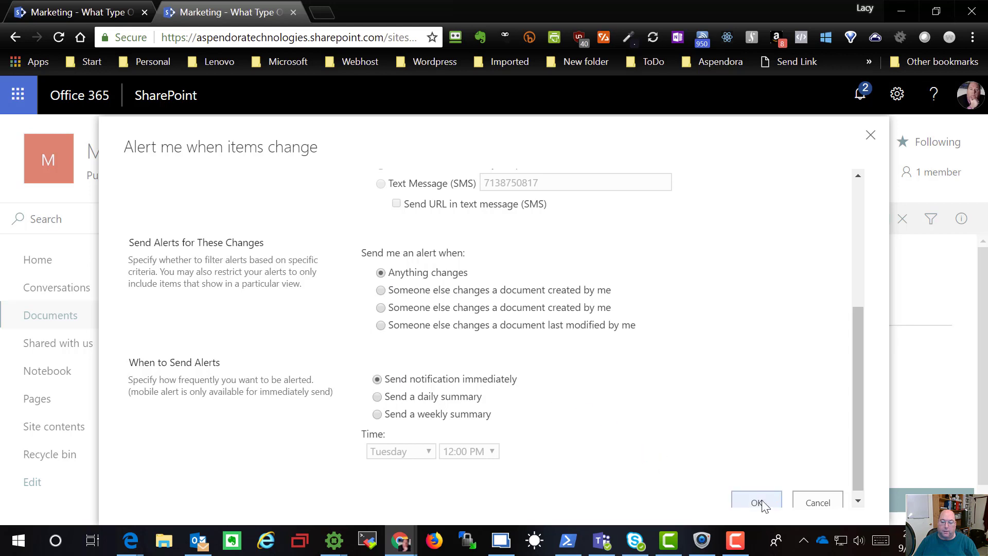
{"action": "left_click", "coordinate": [764, 506]}
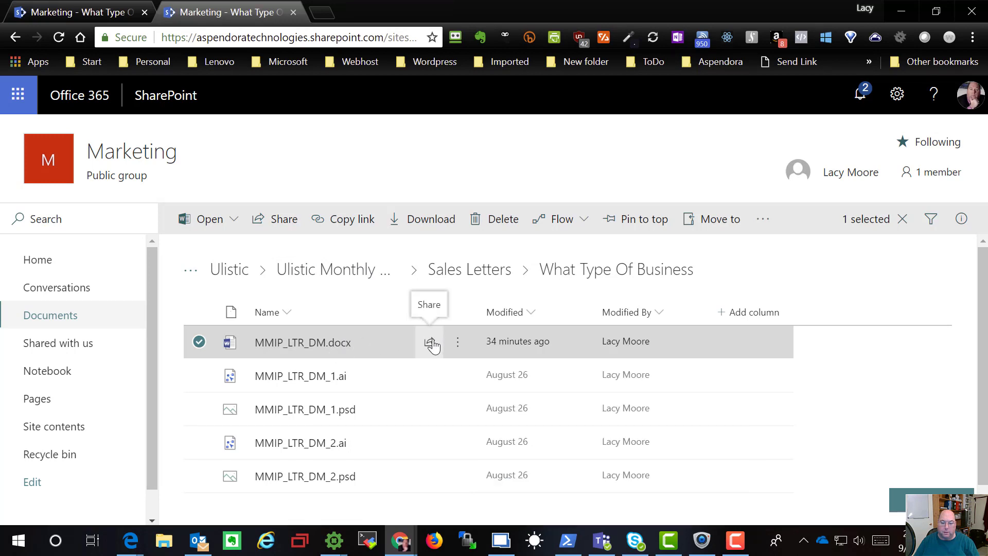
{"action": "left_click", "coordinate": [324, 343]}
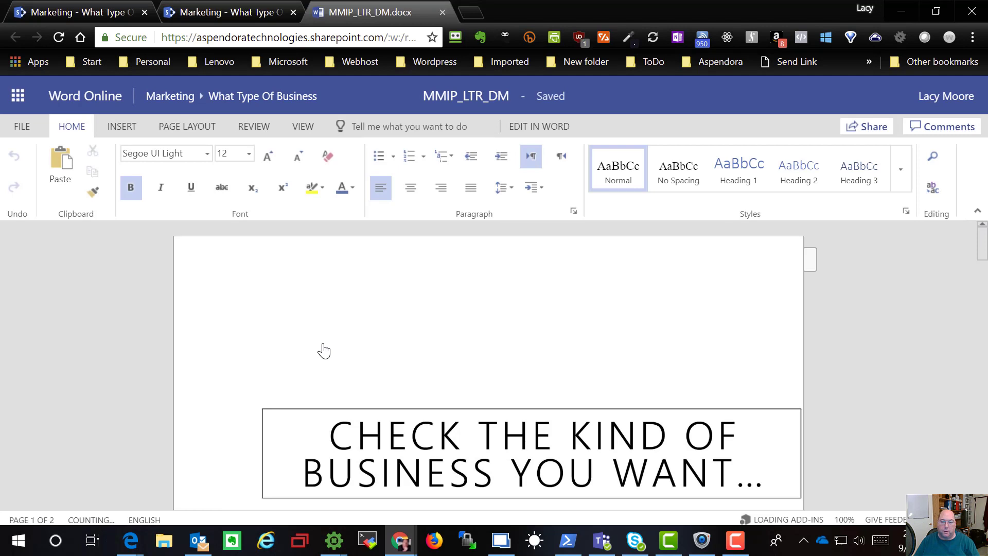
{"action": "left_click", "coordinate": [549, 128]}
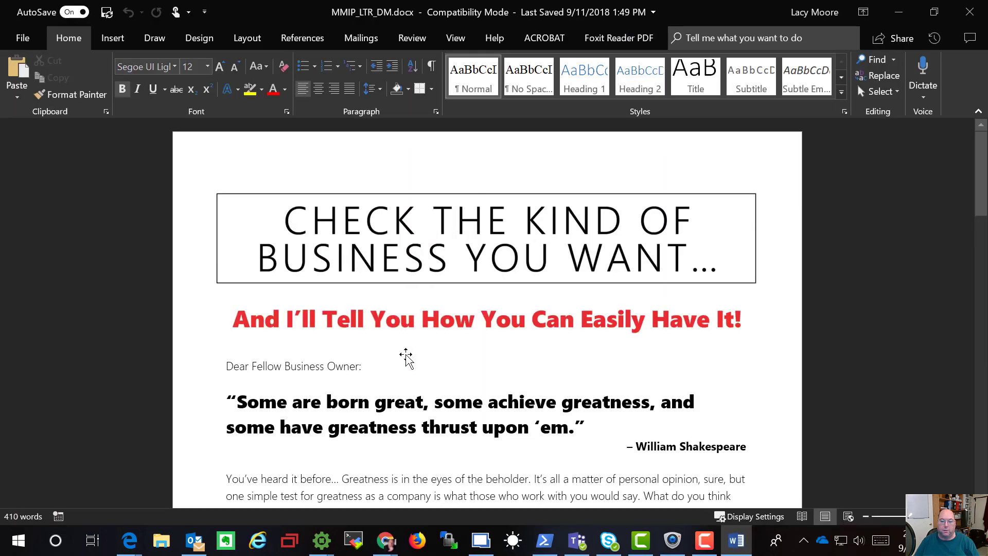
{"action": "scroll", "coordinate": [407, 354], "scroll_direction": "down", "scroll_amount": 3}
{"action": "scroll", "coordinate": [407, 355], "scroll_direction": "down", "scroll_amount": 10}
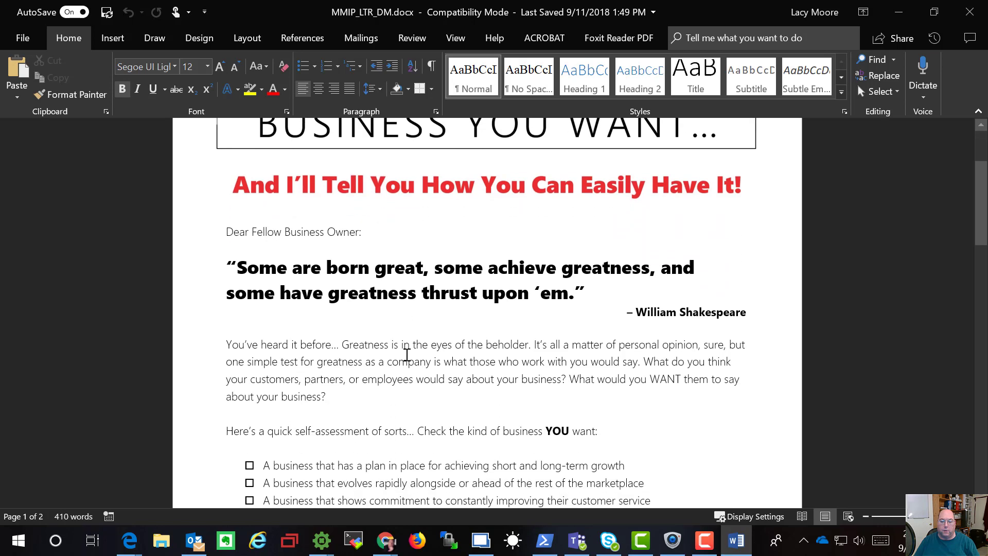
{"action": "scroll", "coordinate": [406, 355], "scroll_direction": "down", "scroll_amount": 9}
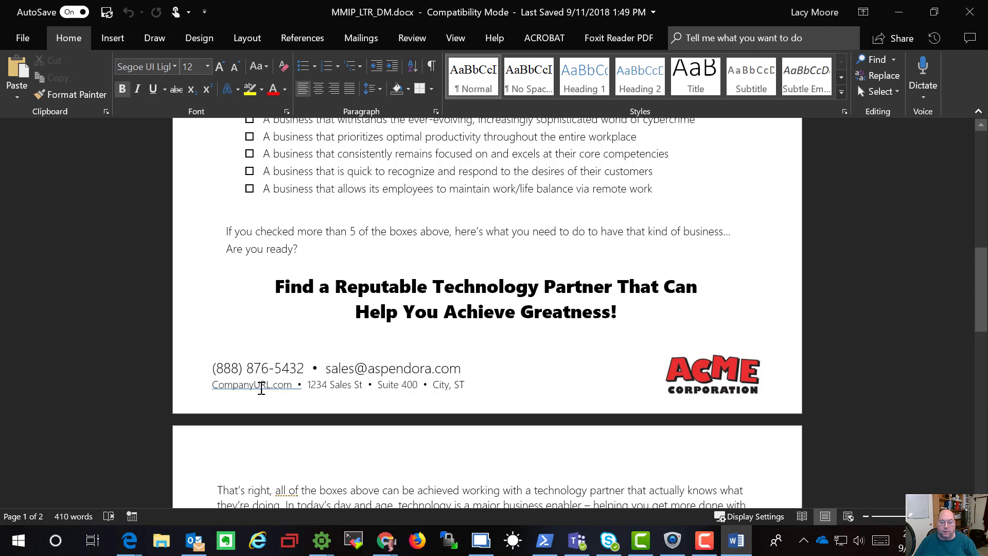
{"action": "left_click", "coordinate": [267, 390]}
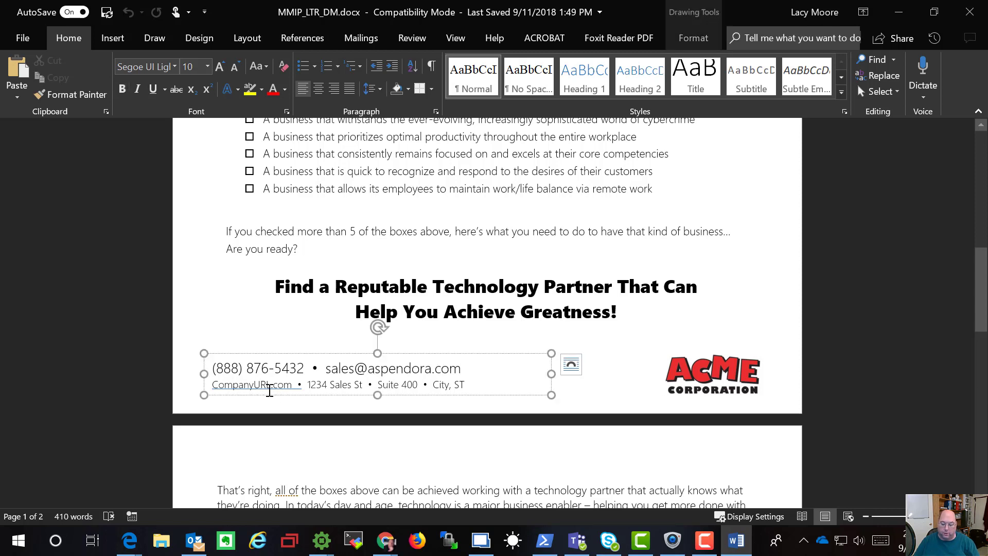
{"action": "double_click", "coordinate": [269, 391]}
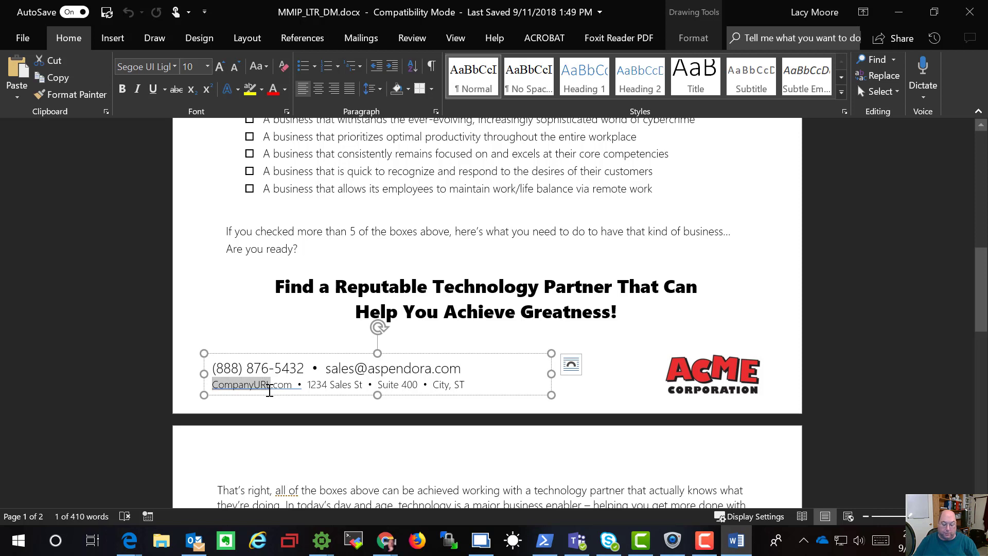
{"action": "type", "text": "aspend"}
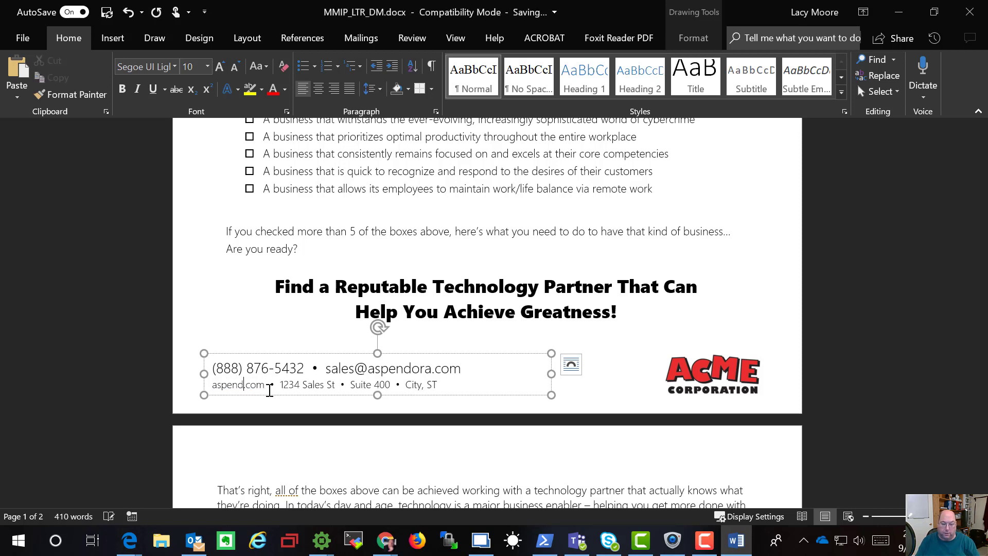
{"action": "type", "text": "ora.com "}
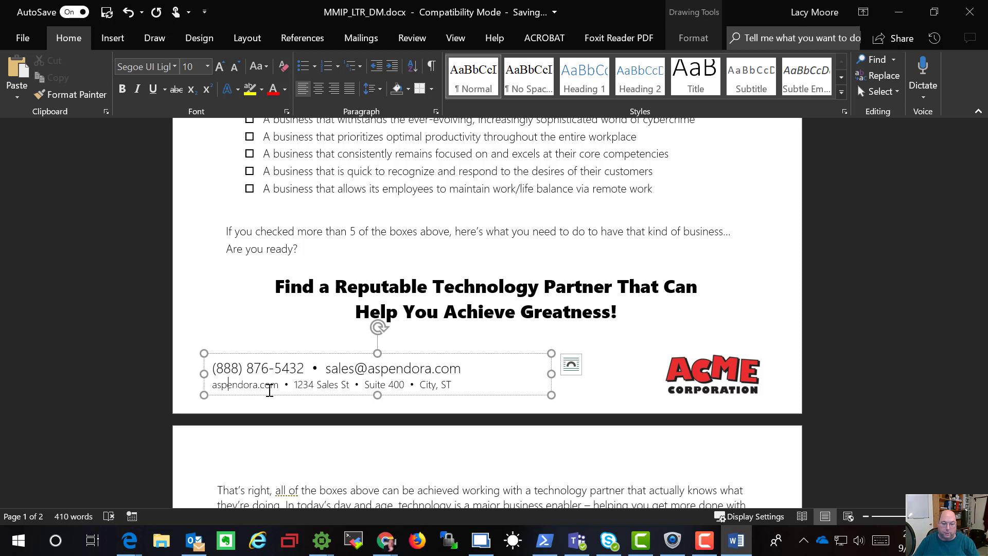
{"action": "type", "text": "www."}
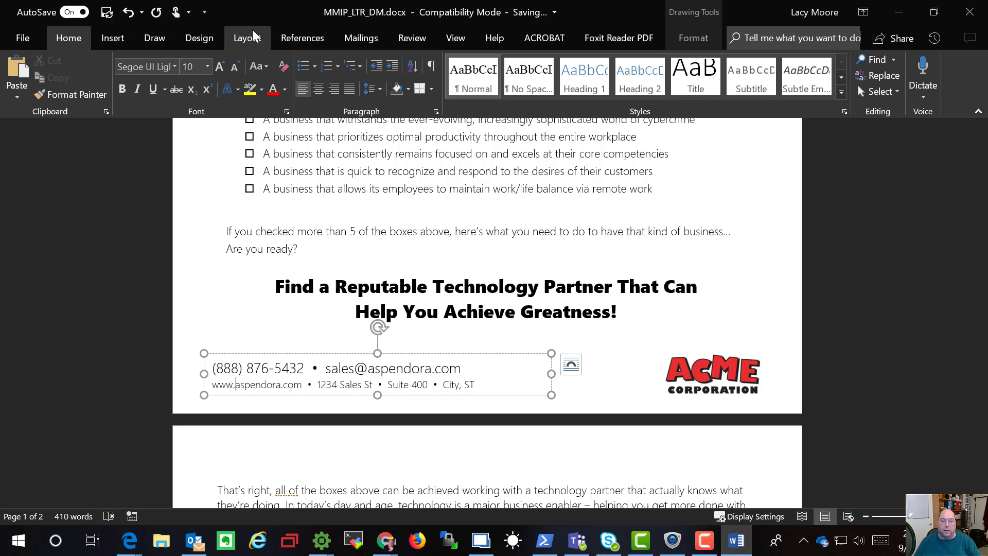
Step: Close the edited document in desktop Word and its Word Online tab to return to the document library
{"action": "left_click", "coordinate": [970, 15]}
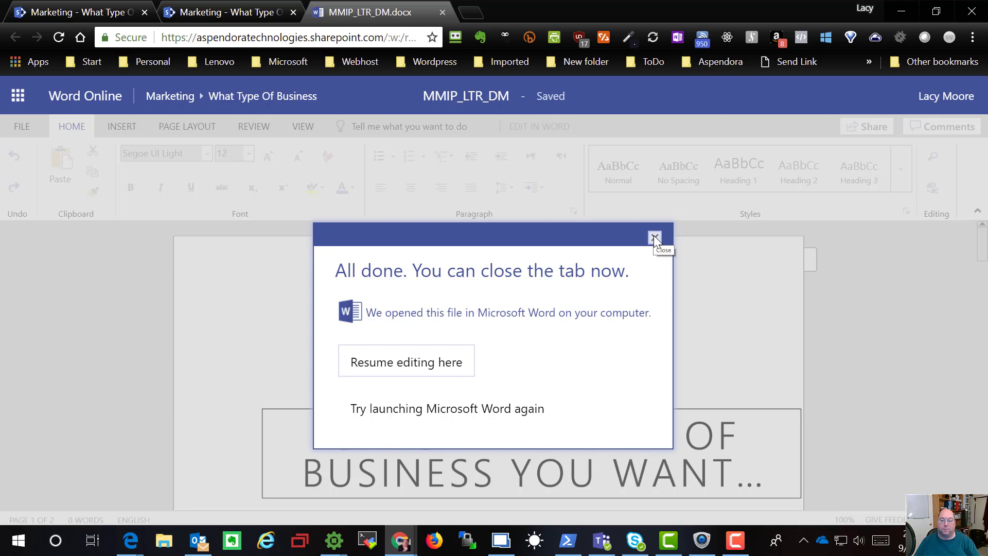
{"action": "left_click", "coordinate": [654, 236]}
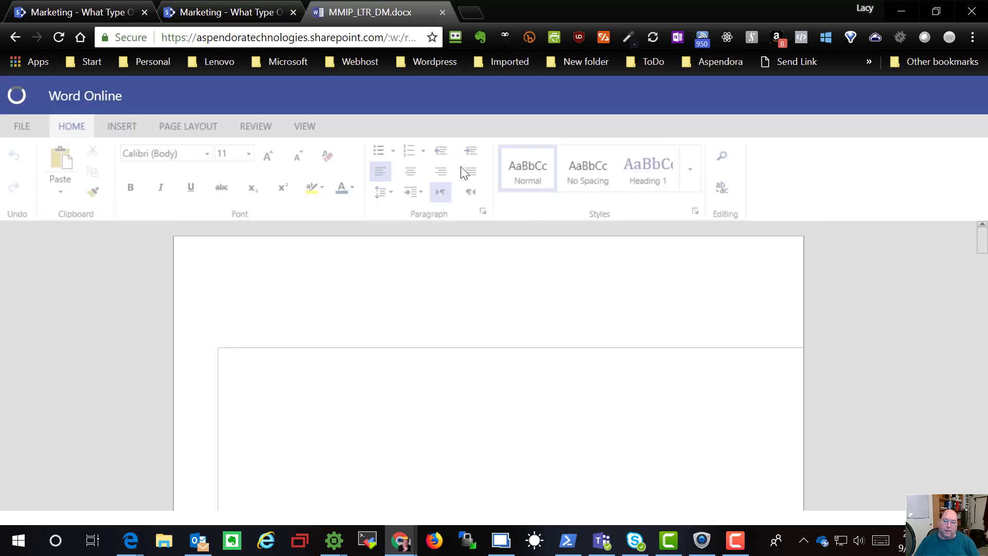
{"action": "left_click", "coordinate": [443, 12]}
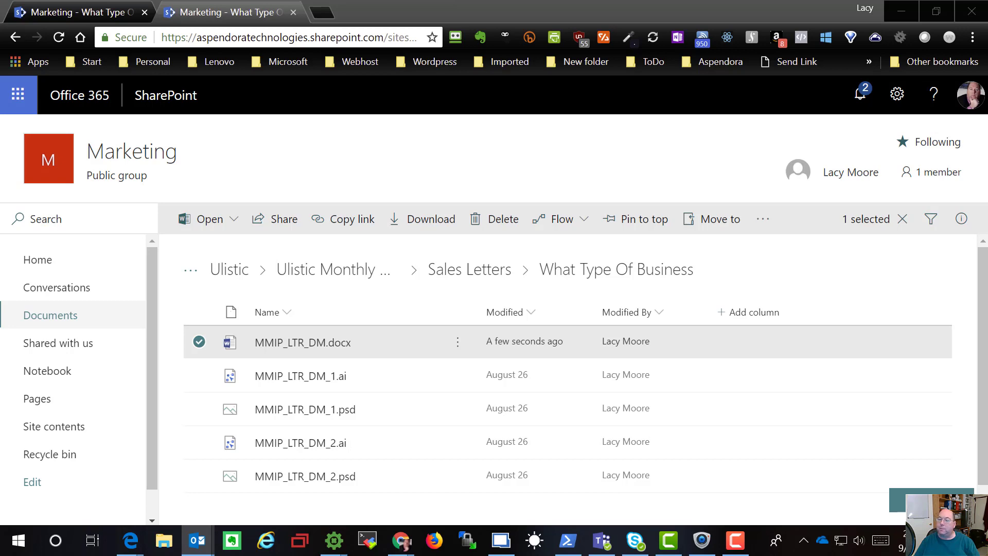
Step: Maximize the change alert e-mail, follow its link to MMIP_LTR_DM.docx and open the document in desktop Word
{"action": "left_click_drag", "start_coordinate": [987, 72], "coordinate": [604, 69]}
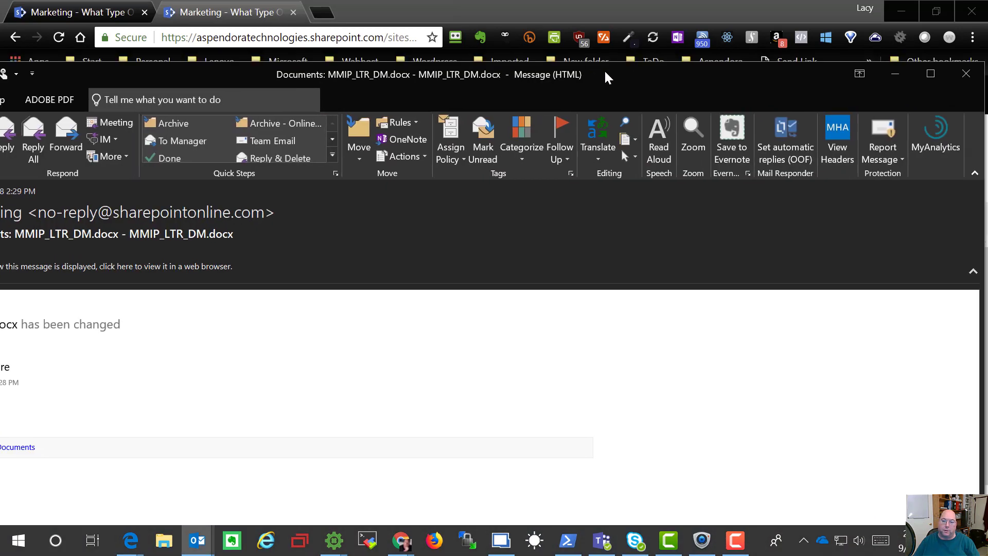
{"action": "double_click", "coordinate": [605, 69]}
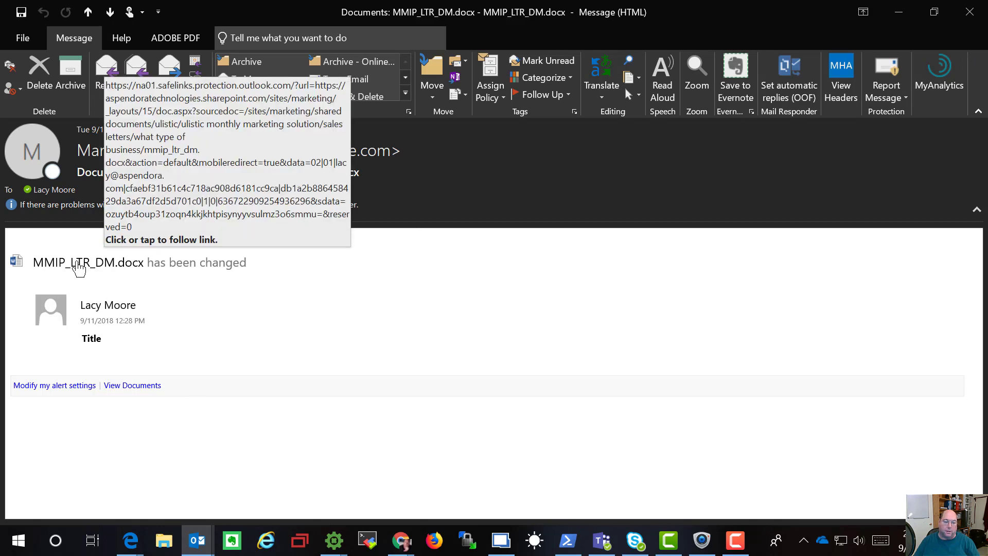
{"action": "left_click", "coordinate": [79, 263]}
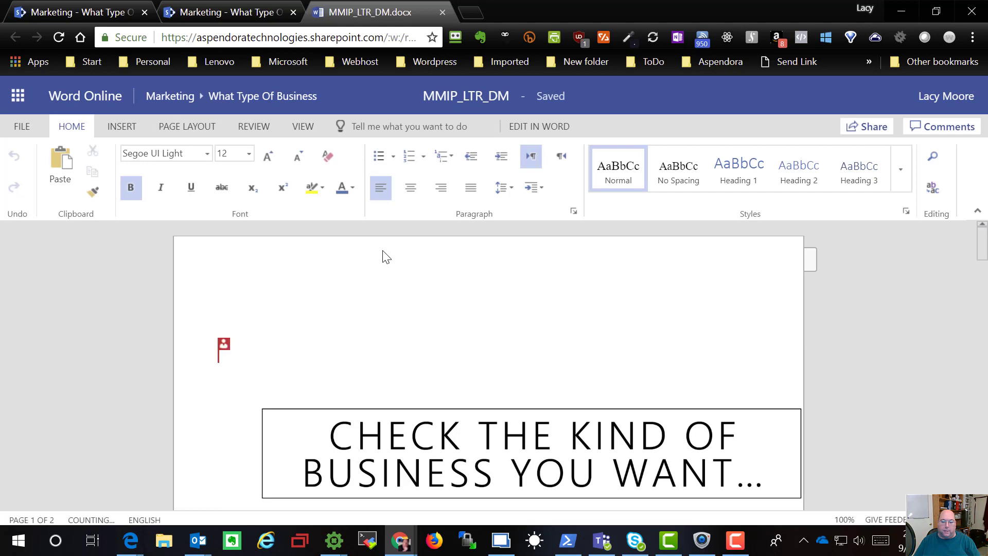
{"action": "left_click", "coordinate": [548, 127]}
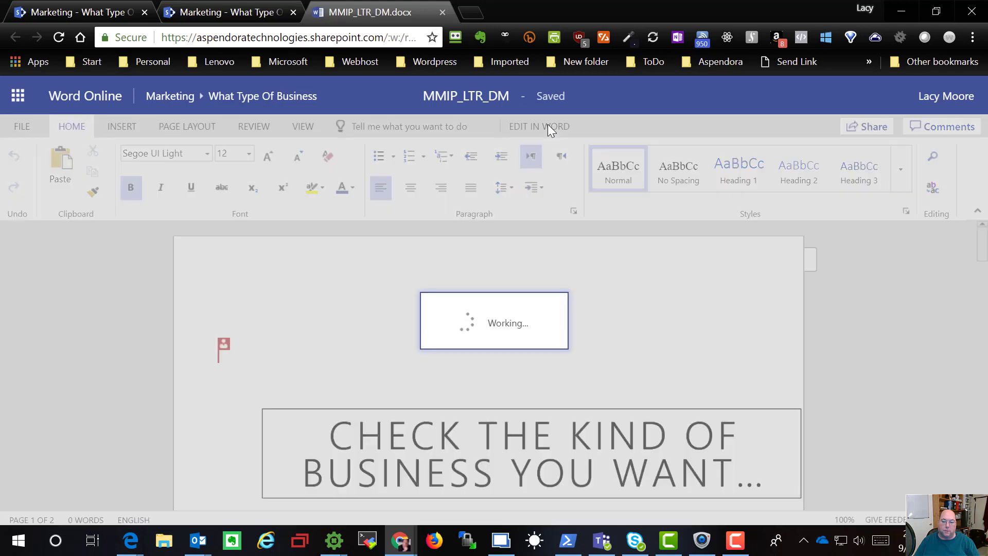
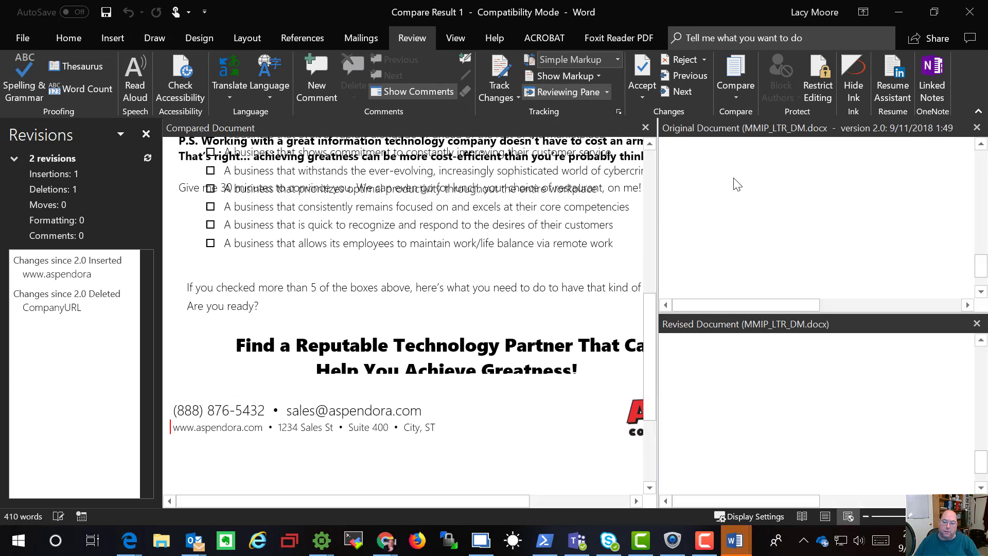
Step: Examine the compared, original version 2.0 and revised documents for differences, especially in the contact line
{"action": "scroll", "coordinate": [765, 233], "scroll_direction": "up", "scroll_amount": 4}
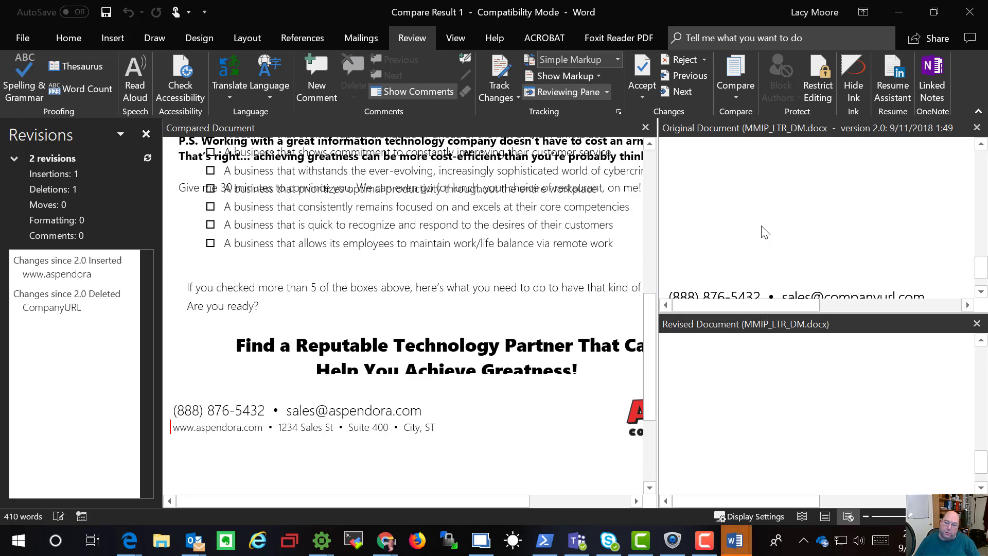
{"action": "scroll", "coordinate": [766, 233], "scroll_direction": "down", "scroll_amount": 4}
{"action": "scroll", "coordinate": [762, 230], "scroll_direction": "up", "scroll_amount": 3}
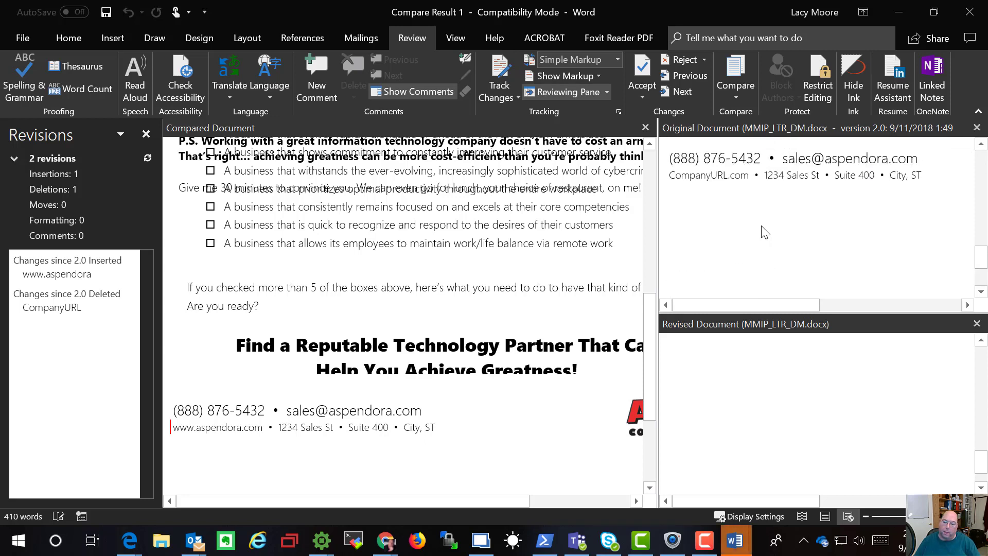
{"action": "scroll", "coordinate": [761, 229], "scroll_direction": "down", "scroll_amount": 5}
{"action": "scroll", "coordinate": [494, 245], "scroll_direction": "up", "scroll_amount": 5}
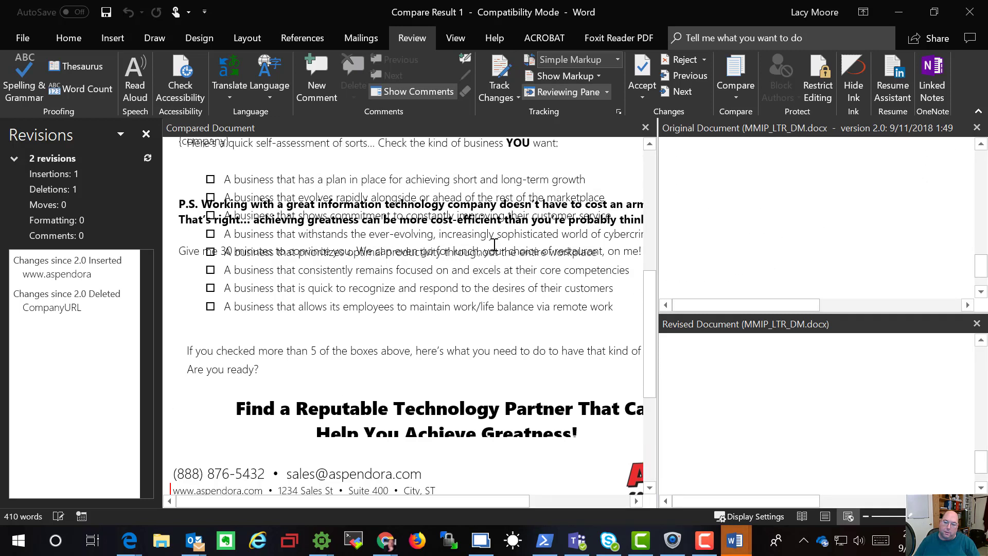
{"action": "scroll", "coordinate": [494, 245], "scroll_direction": "down", "scroll_amount": 4}
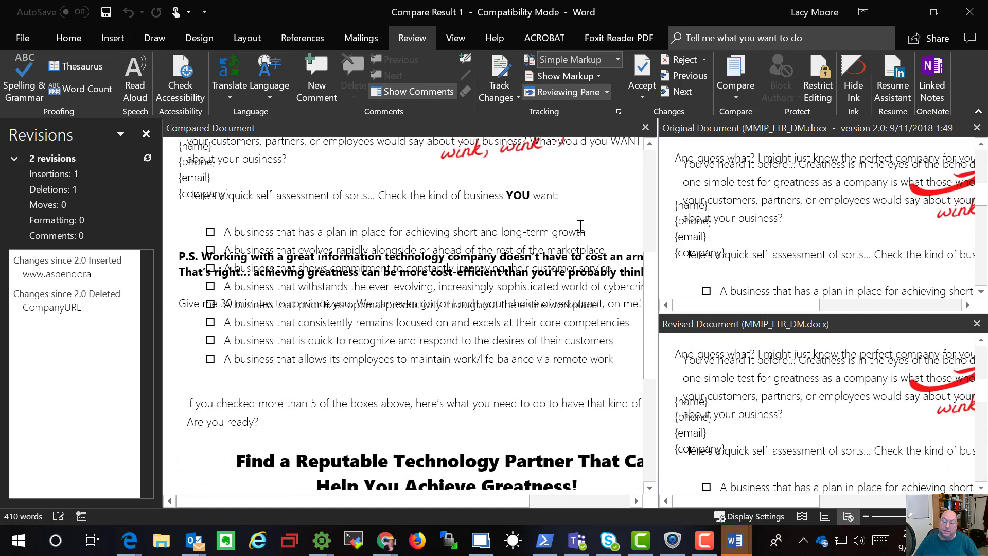
{"action": "scroll", "coordinate": [759, 218], "scroll_direction": "down", "scroll_amount": 6}
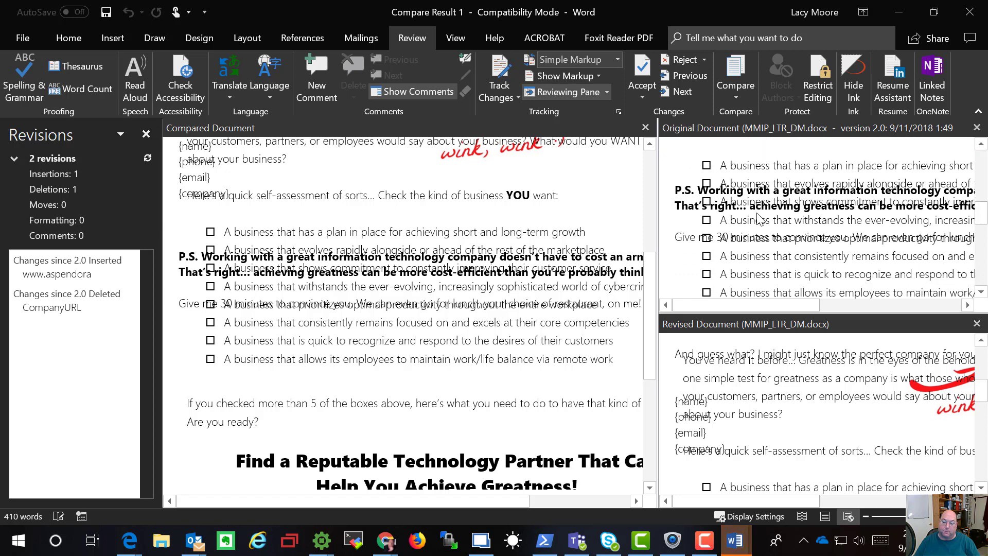
{"action": "scroll", "coordinate": [759, 218], "scroll_direction": "down", "scroll_amount": 2}
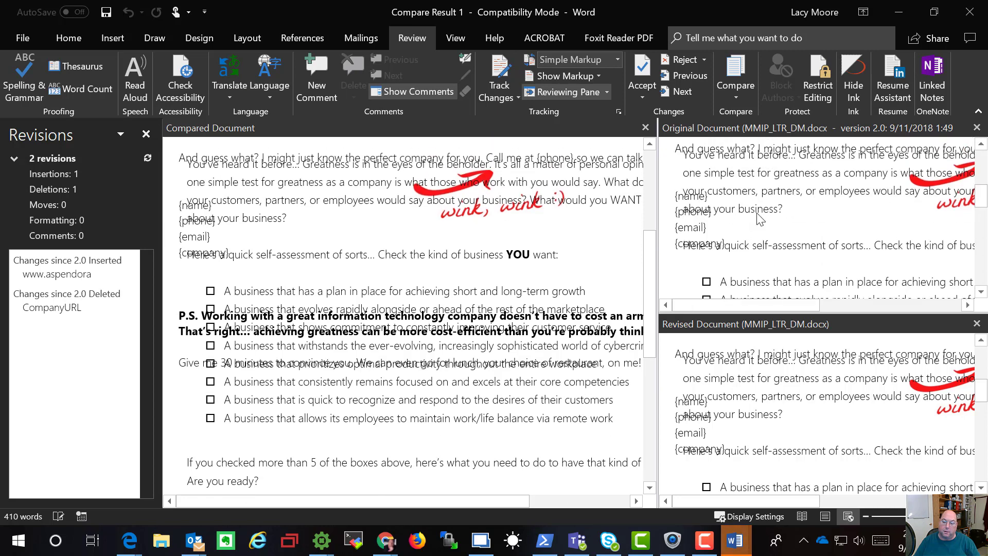
{"action": "scroll", "coordinate": [556, 235], "scroll_direction": "down", "scroll_amount": 2}
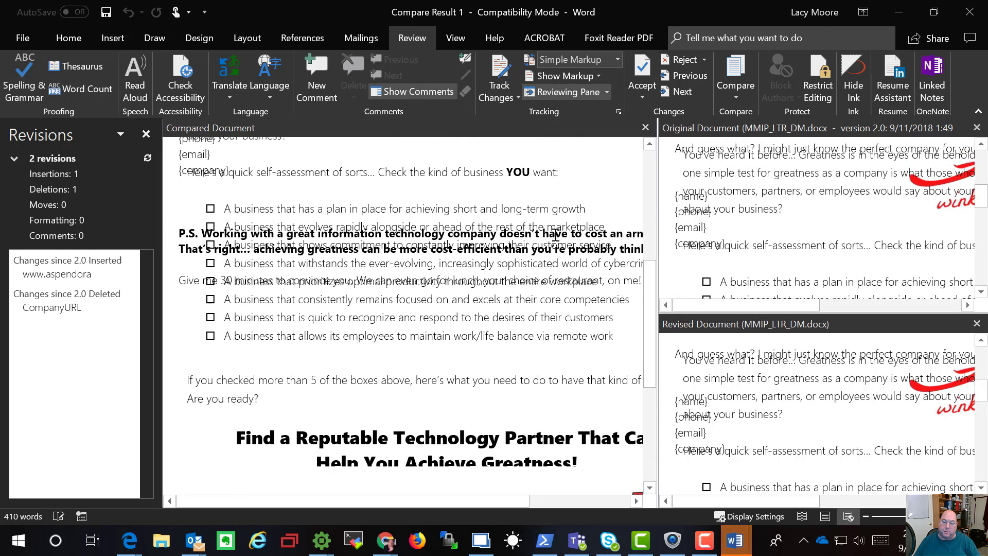
{"action": "scroll", "coordinate": [813, 211], "scroll_direction": "down", "scroll_amount": 5}
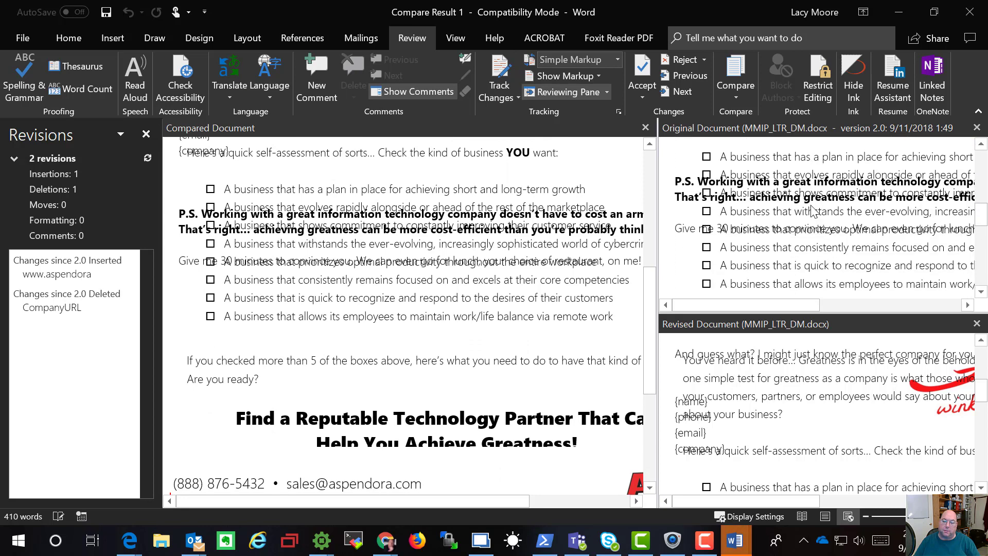
{"action": "scroll", "coordinate": [814, 211], "scroll_direction": "down", "scroll_amount": 4}
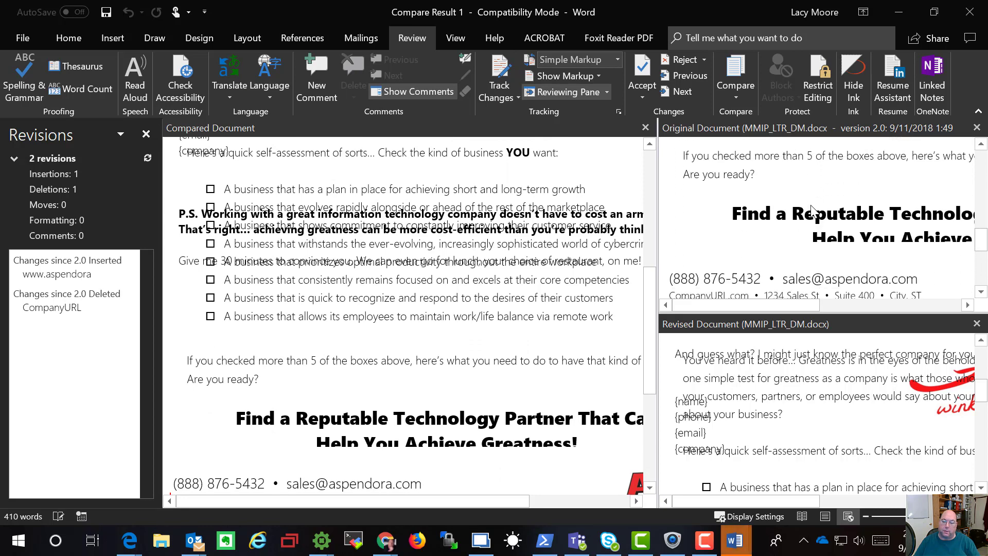
{"action": "scroll", "coordinate": [812, 210], "scroll_direction": "up", "scroll_amount": 5}
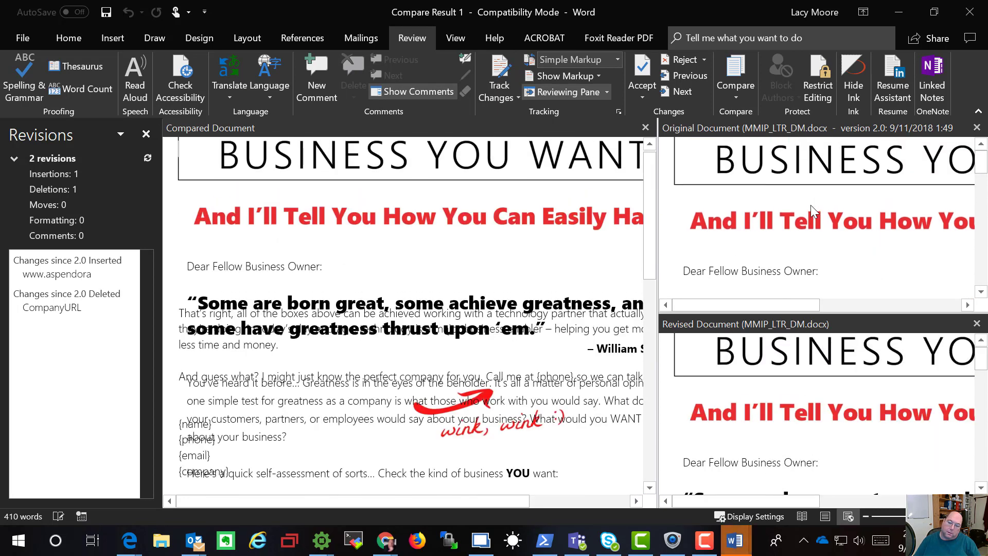
{"action": "scroll", "coordinate": [812, 210], "scroll_direction": "down", "scroll_amount": 1}
{"action": "scroll", "coordinate": [812, 211], "scroll_direction": "up", "scroll_amount": 1}
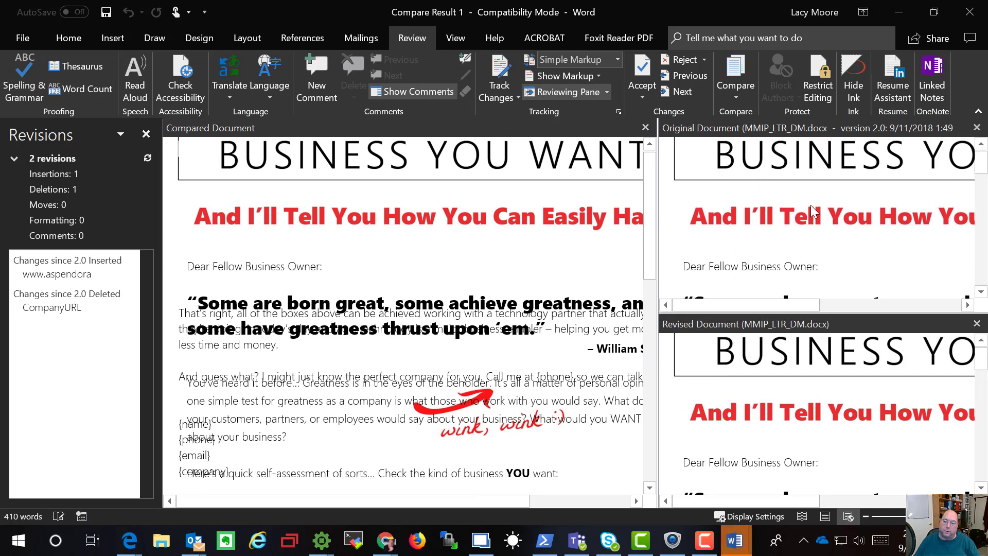
Step: Examine the contact lines in the original version 2.0 and revised documents against the compared document
{"action": "scroll", "coordinate": [737, 263], "scroll_direction": "down", "scroll_amount": 1}
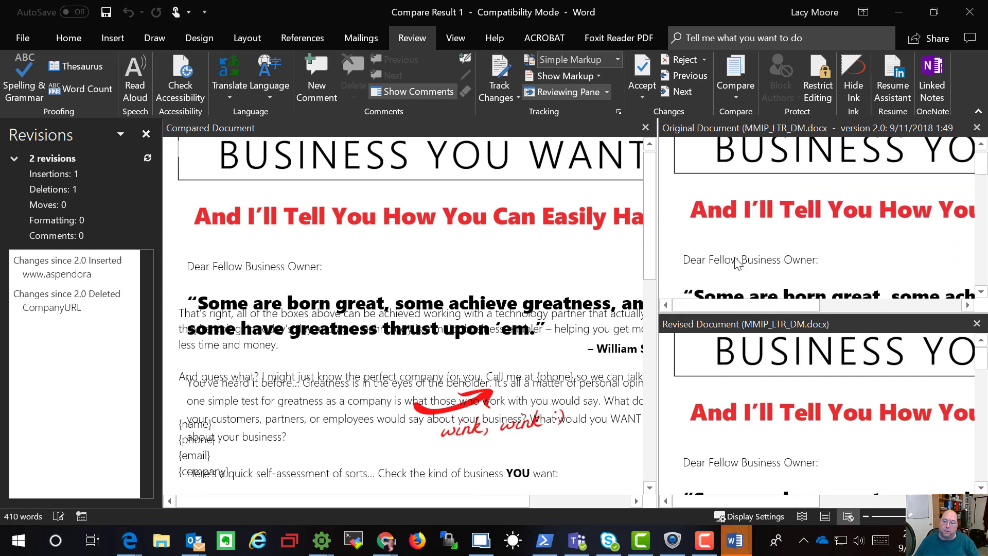
{"action": "scroll", "coordinate": [554, 263], "scroll_direction": "down", "scroll_amount": 6}
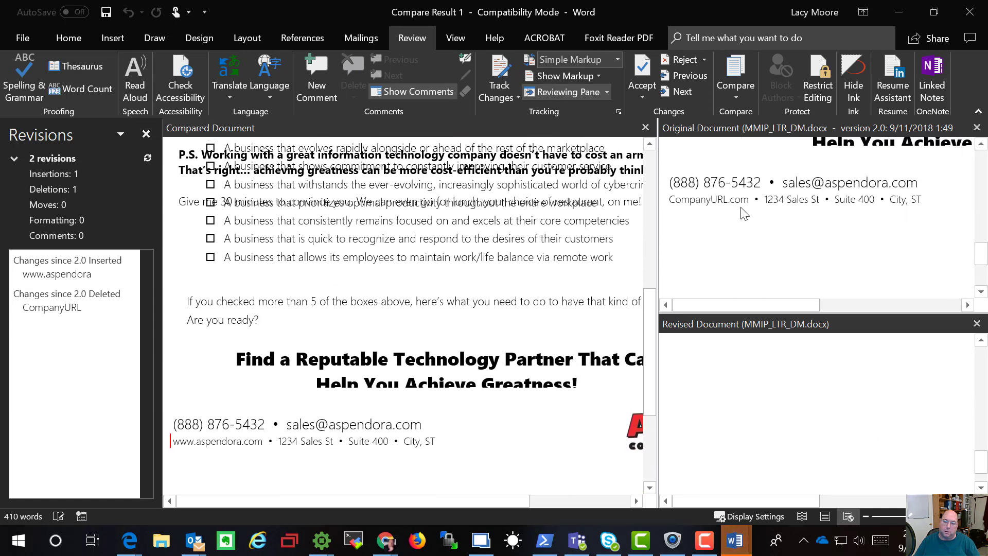
{"action": "scroll", "coordinate": [798, 445], "scroll_direction": "down", "scroll_amount": 4}
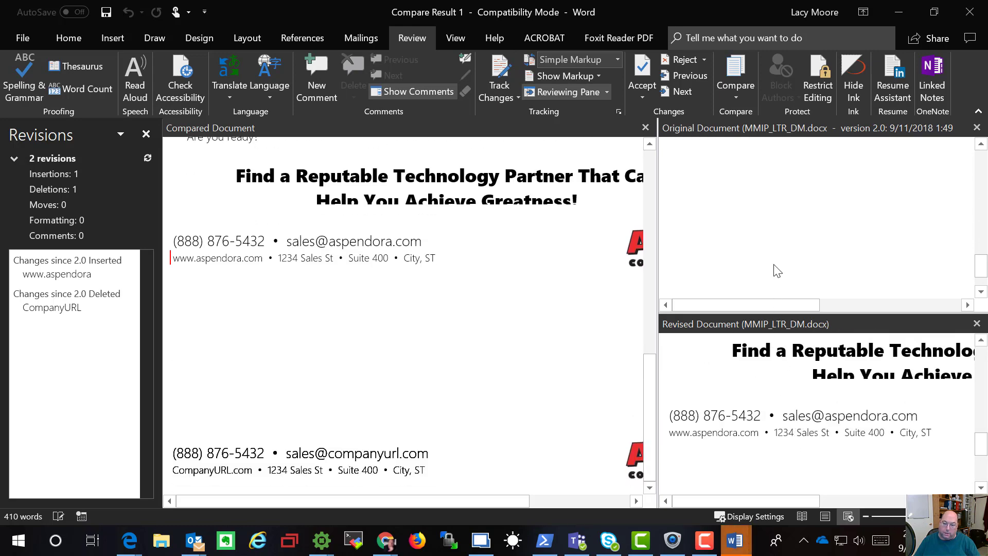
{"action": "scroll", "coordinate": [777, 244], "scroll_direction": "up", "scroll_amount": 1}
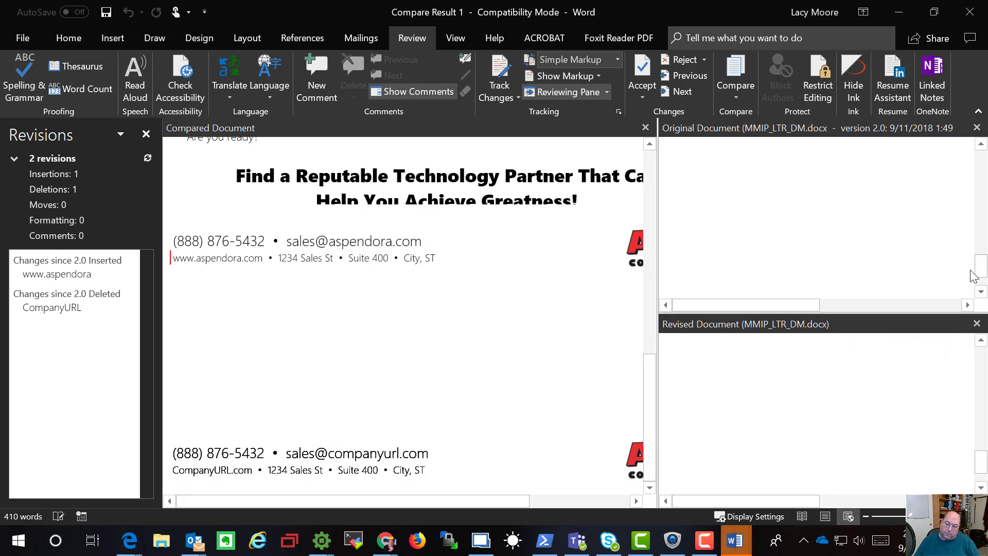
{"action": "mouse_move", "coordinate": [980, 260]}
{"action": "left_mouse_down"}
{"action": "mouse_move", "coordinate": [980, 172]}
{"action": "mouse_move", "coordinate": [984, 242]}
{"action": "left_mouse_up"}
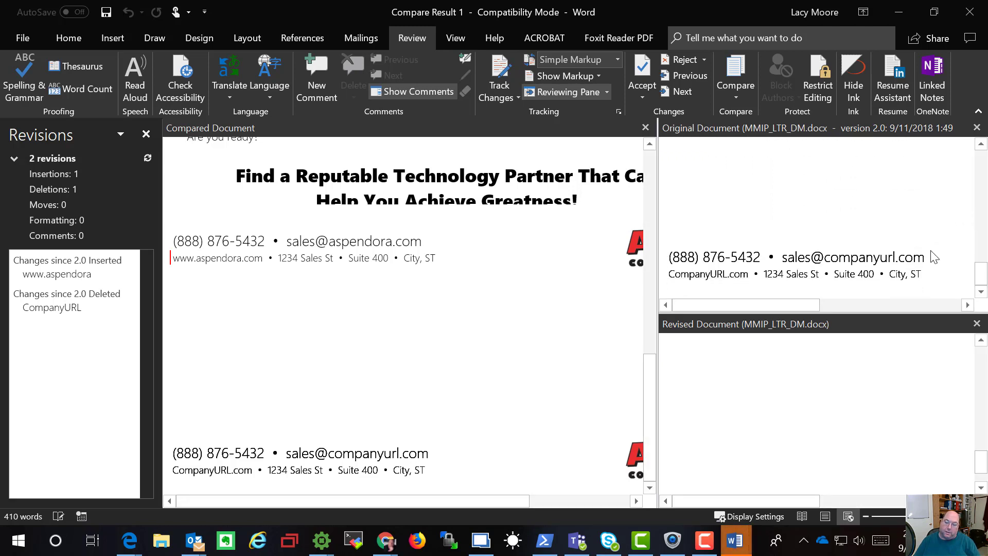
{"action": "scroll", "coordinate": [934, 257], "scroll_direction": "up", "scroll_amount": 2}
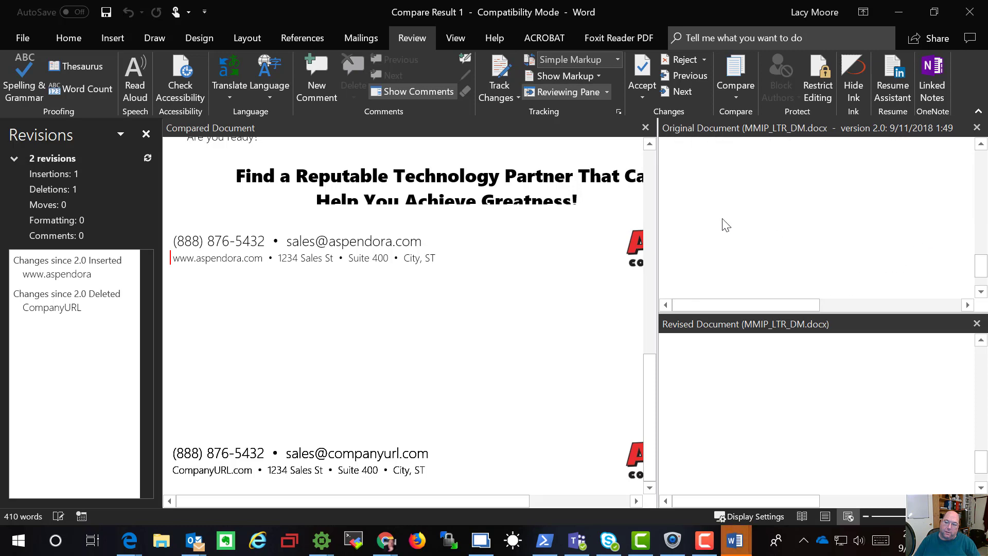
Step: Hide the source documents and examine both pages of the compared document for marked changes
{"action": "left_click", "coordinate": [646, 126]}
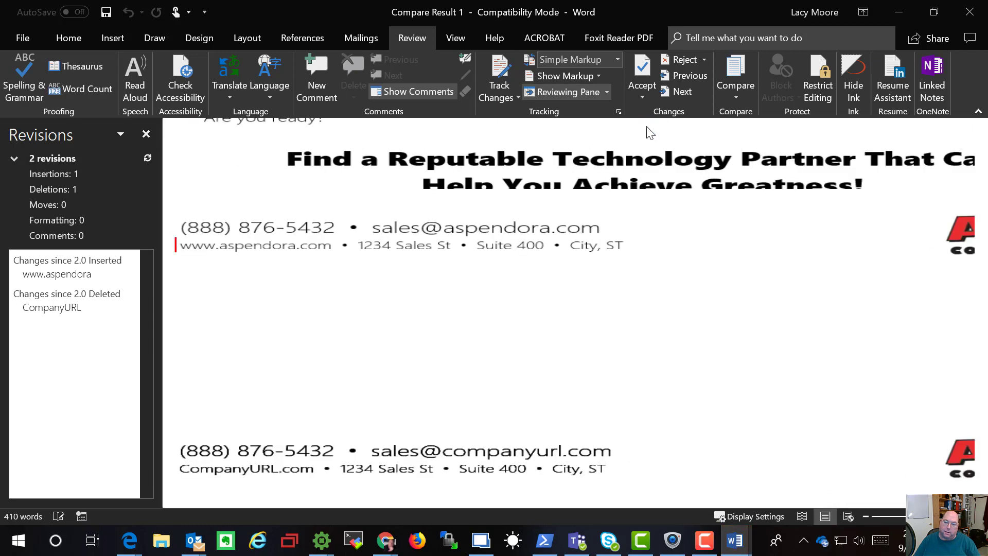
{"action": "scroll", "coordinate": [590, 278], "scroll_direction": "up", "scroll_amount": 3}
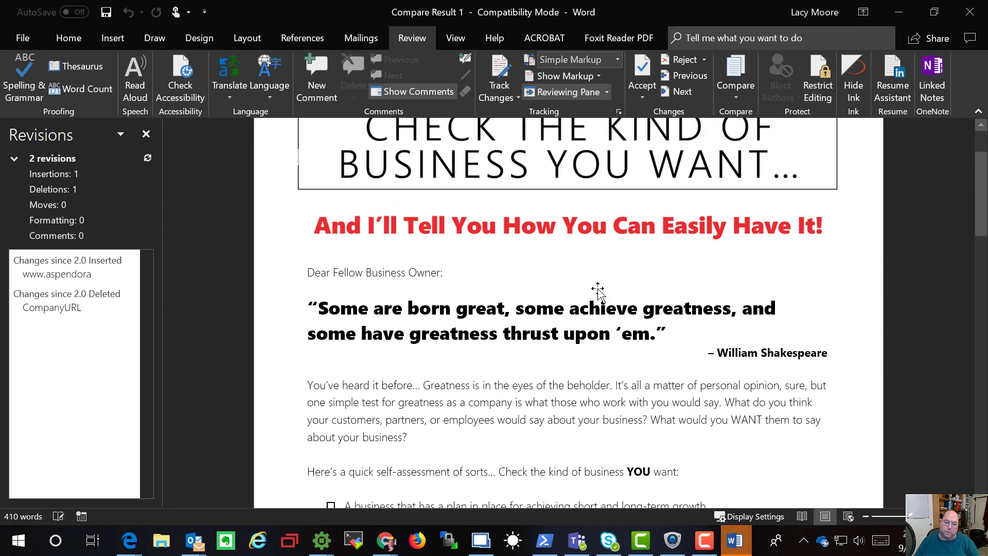
{"action": "scroll", "coordinate": [598, 290], "scroll_direction": "down", "scroll_amount": 13}
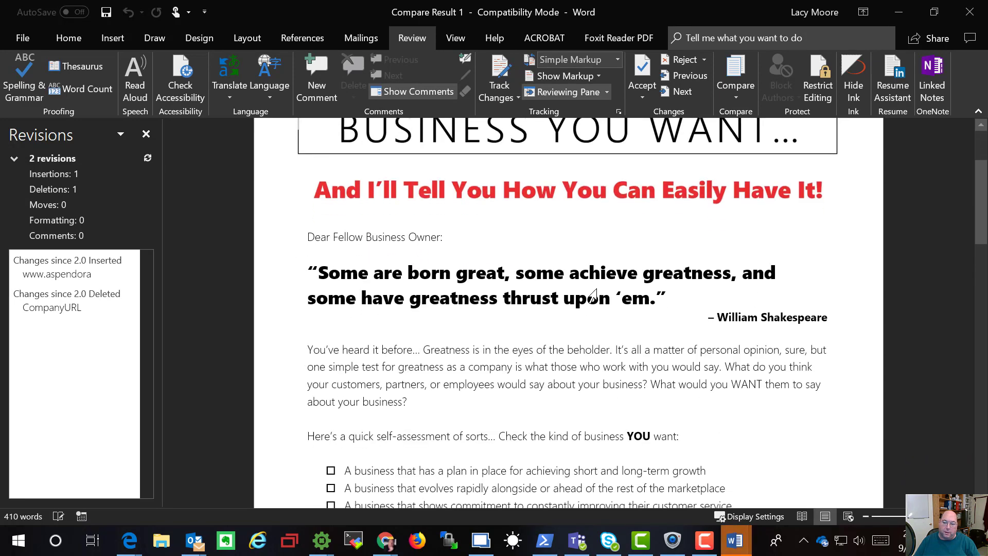
{"action": "scroll", "coordinate": [598, 290], "scroll_direction": "down", "scroll_amount": 8}
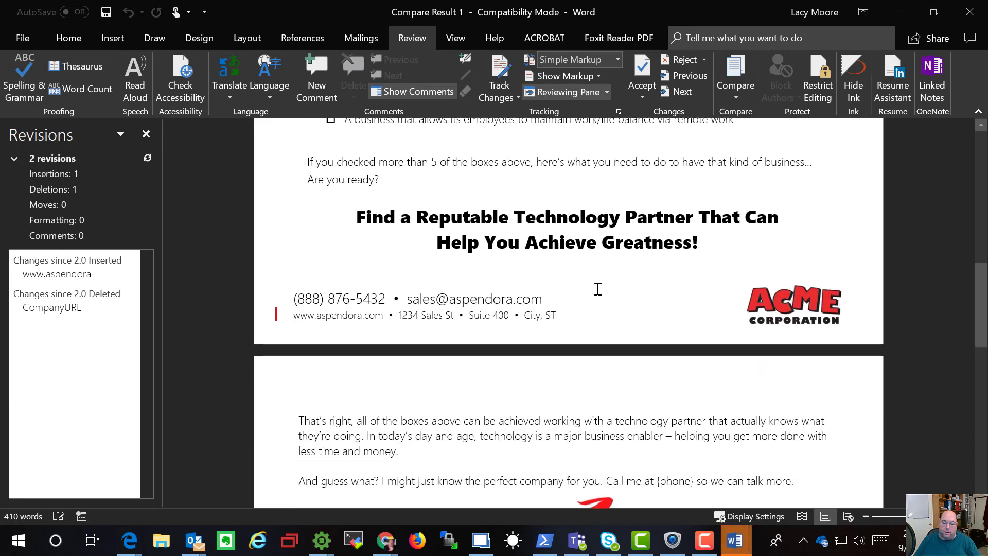
{"action": "scroll", "coordinate": [598, 290], "scroll_direction": "down", "scroll_amount": 4}
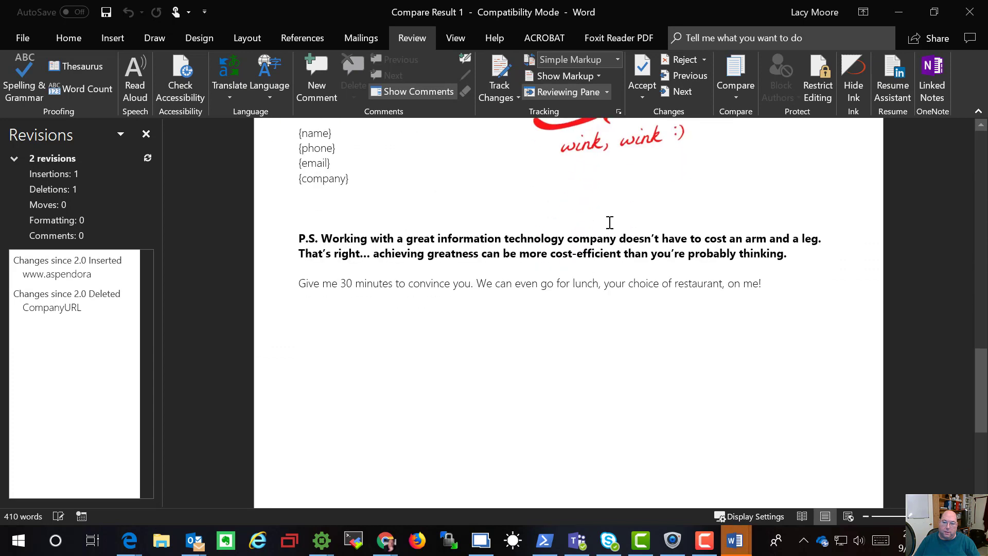
Step: Show only the original document beside the compared document and examine the contact lines in both
{"action": "left_click", "coordinate": [739, 95]}
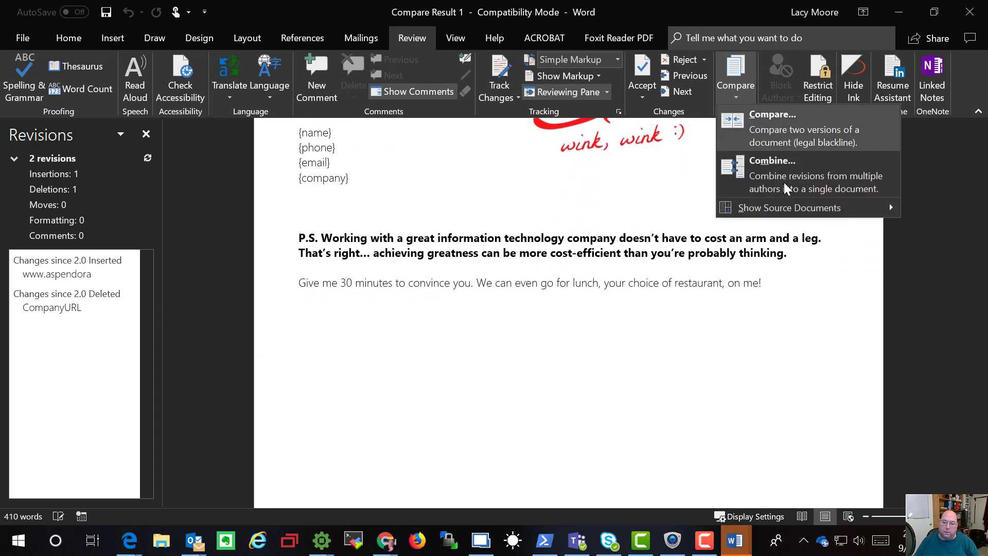
{"action": "mouse_move", "coordinate": [795, 208]}
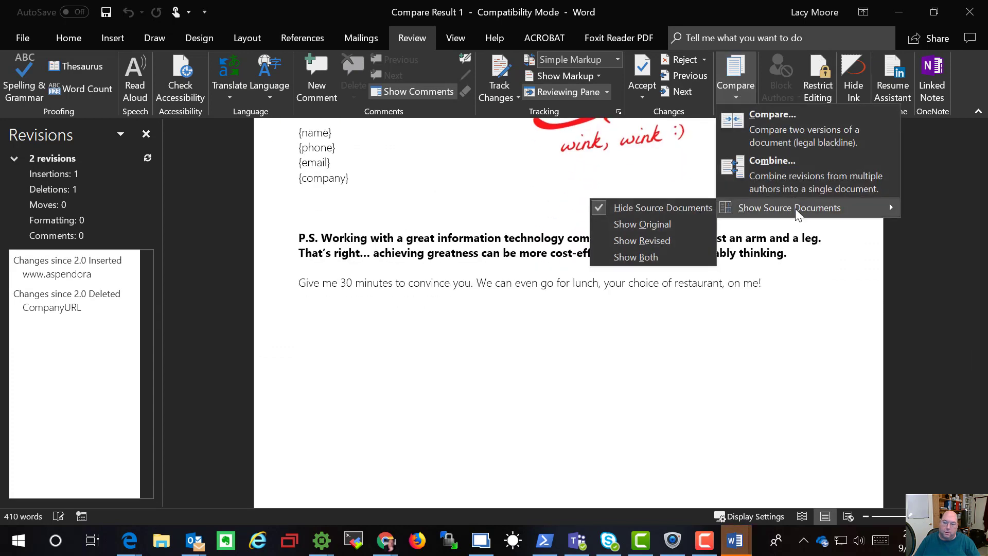
{"action": "left_click", "coordinate": [666, 223]}
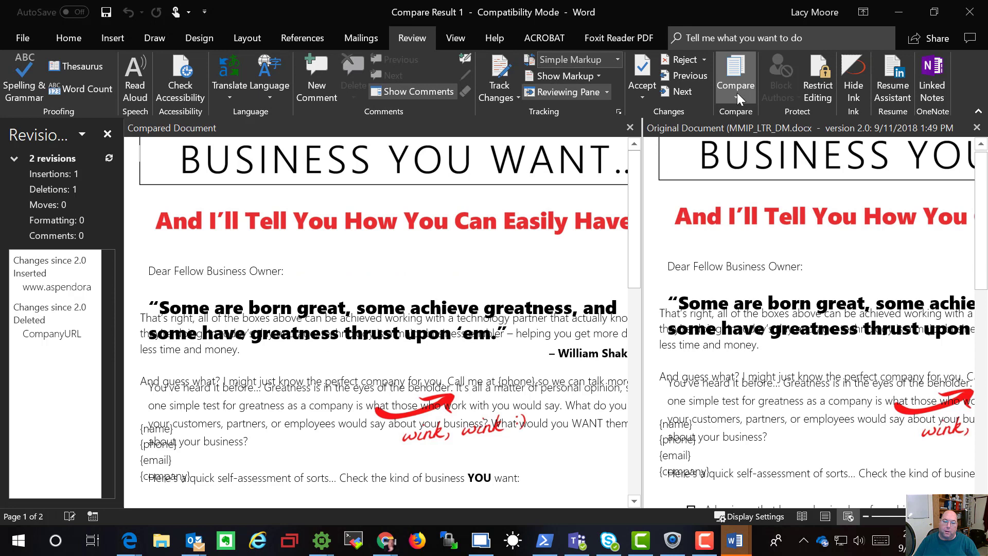
{"action": "left_click", "coordinate": [737, 93]}
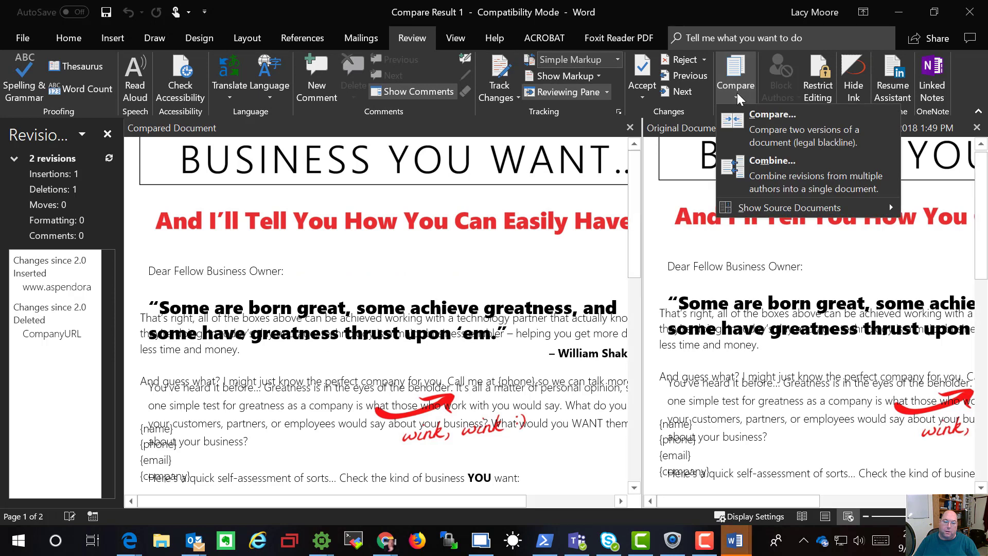
{"action": "left_click", "coordinate": [737, 93]}
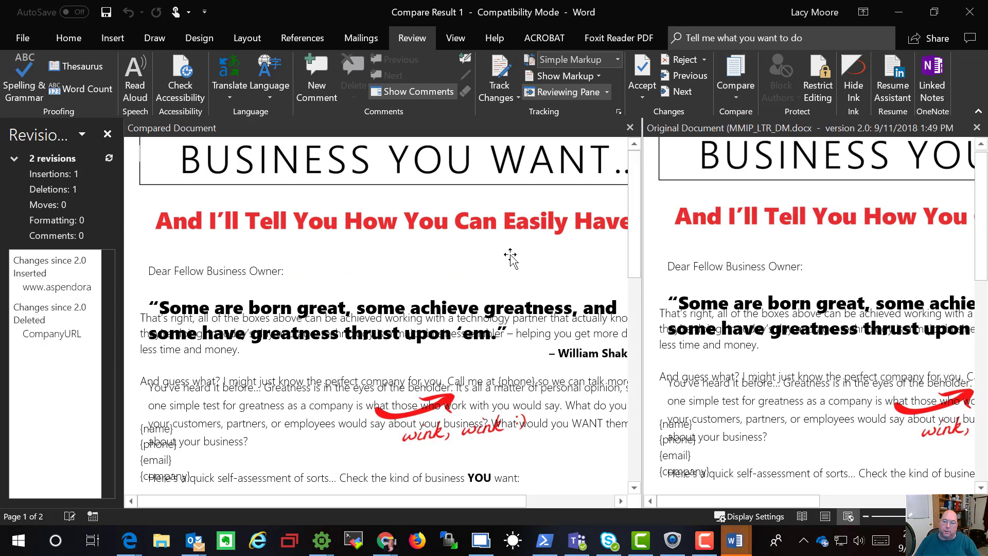
{"action": "scroll", "coordinate": [498, 258], "scroll_direction": "down", "scroll_amount": 5}
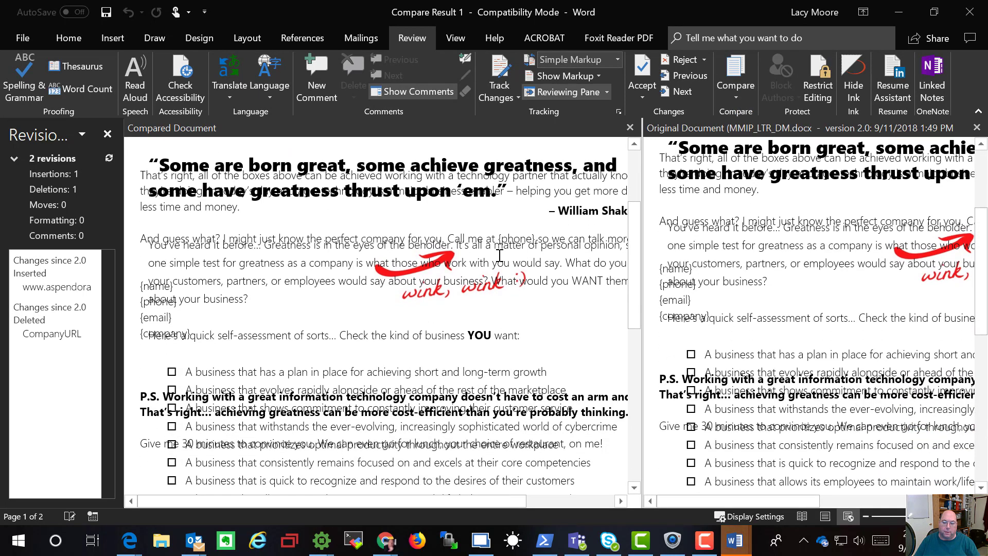
{"action": "scroll", "coordinate": [498, 254], "scroll_direction": "down", "scroll_amount": 4}
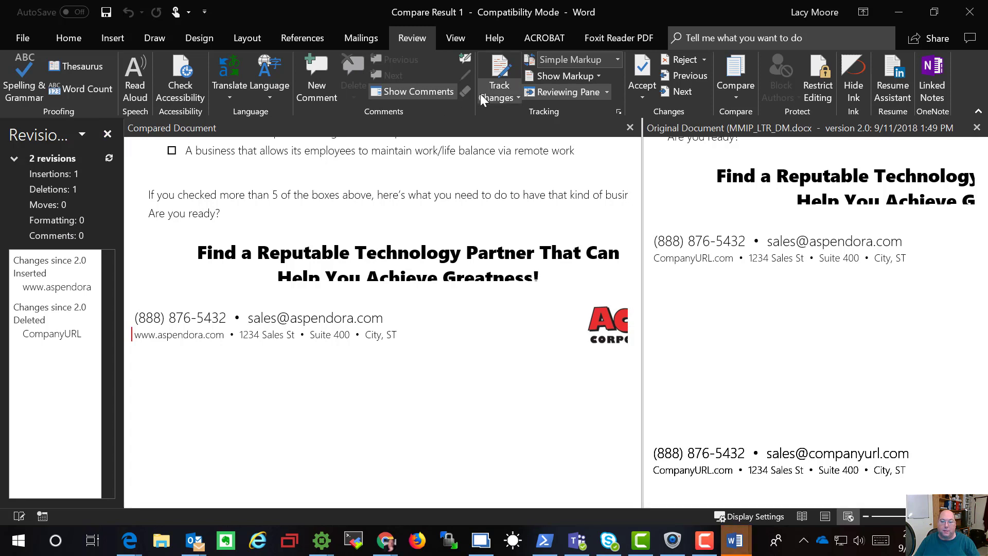
{"action": "left_click", "coordinate": [495, 98]}
{"action": "left_click", "coordinate": [495, 97]}
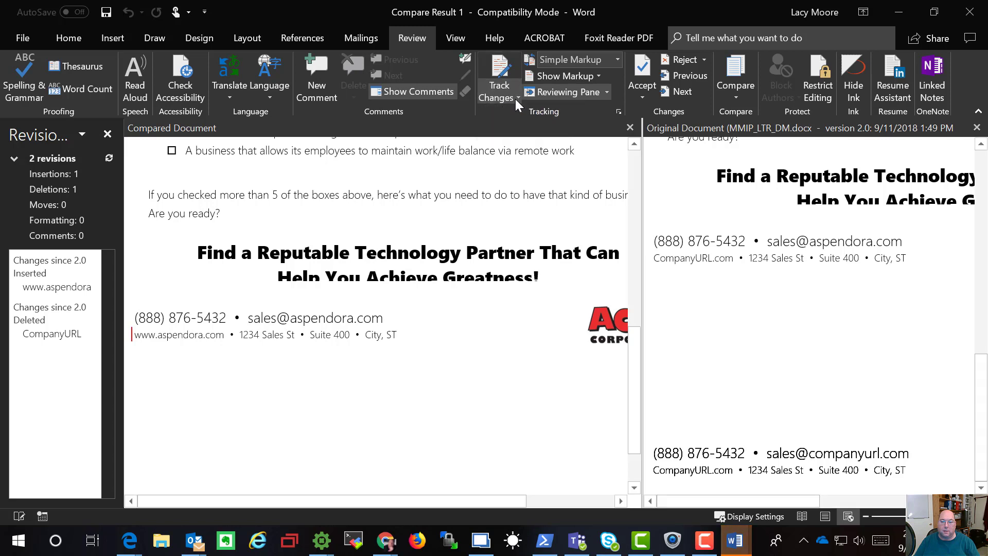
{"action": "left_click", "coordinate": [599, 76]}
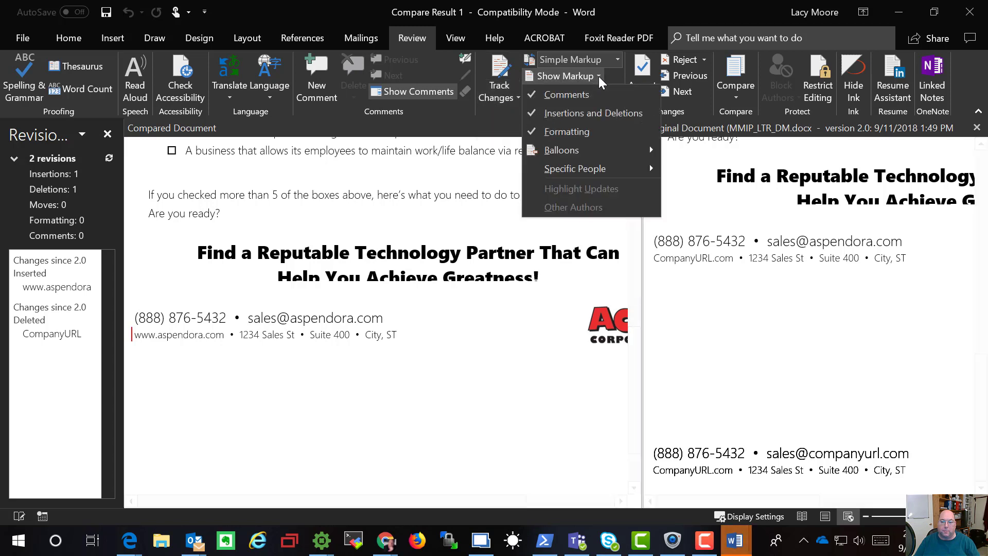
{"action": "left_click", "coordinate": [598, 77]}
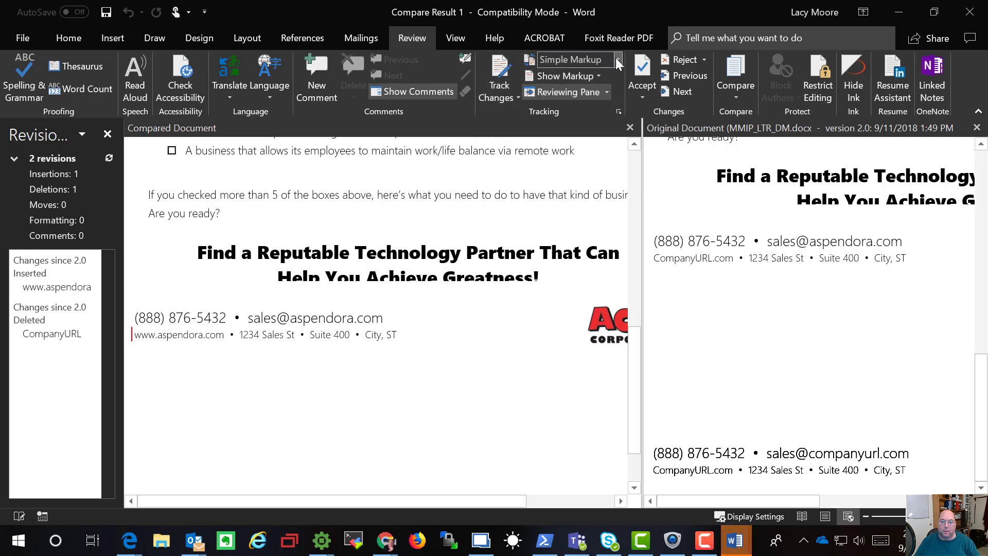
{"action": "left_click", "coordinate": [616, 57]}
{"action": "left_click", "coordinate": [616, 57]}
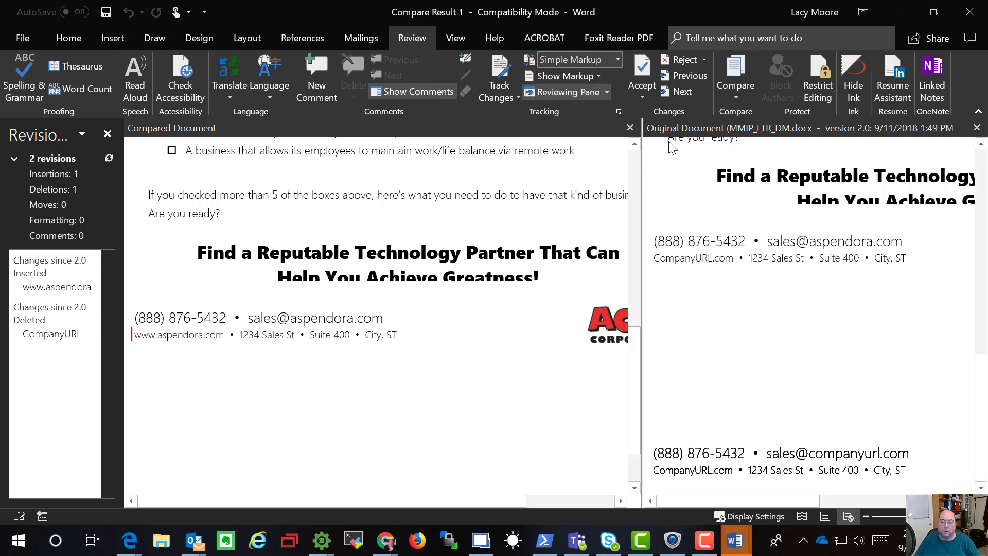
Step: Go to the next change in the compared document and hide the original document
{"action": "left_click", "coordinate": [684, 91]}
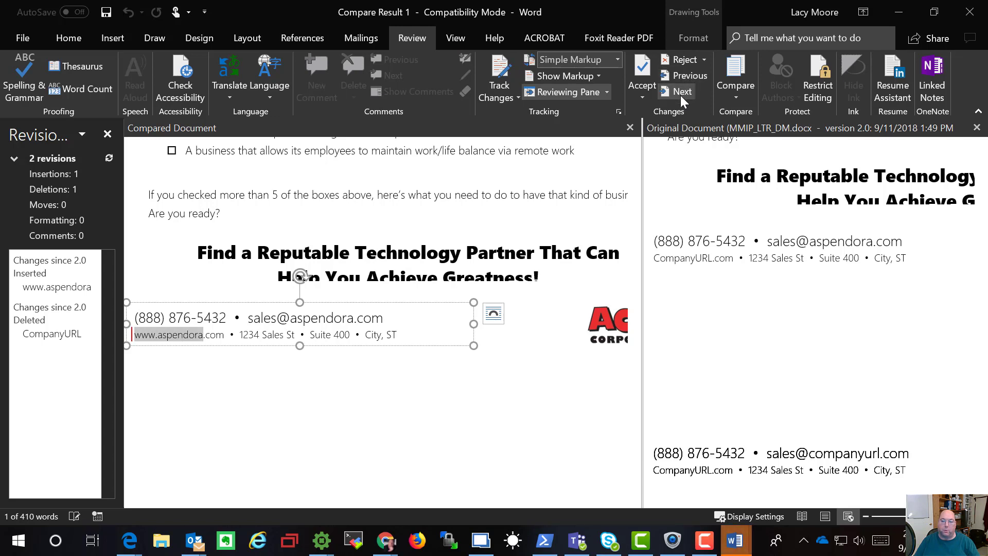
{"action": "left_click", "coordinate": [634, 129]}
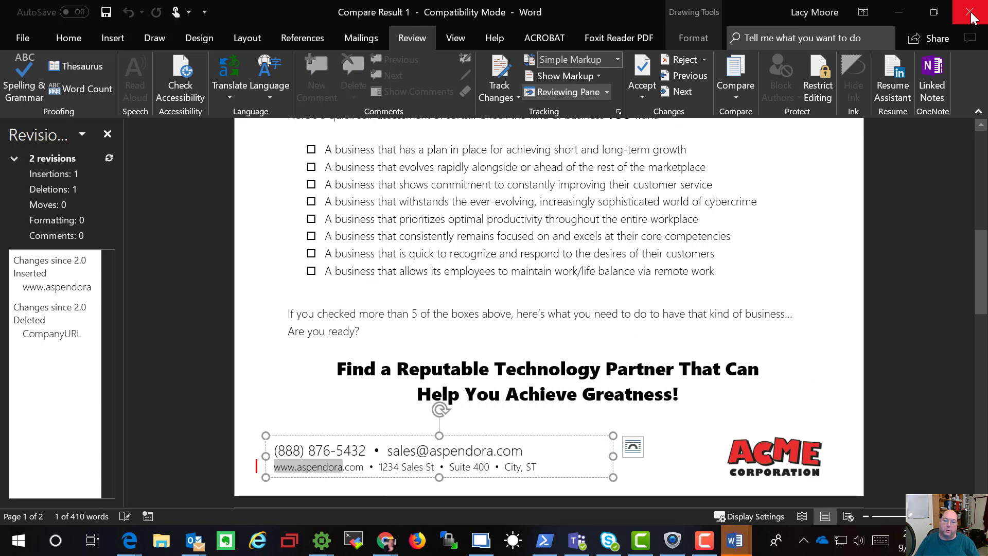
Step: Close the Compare Result 1 document without saving it
{"action": "left_click", "coordinate": [740, 94]}
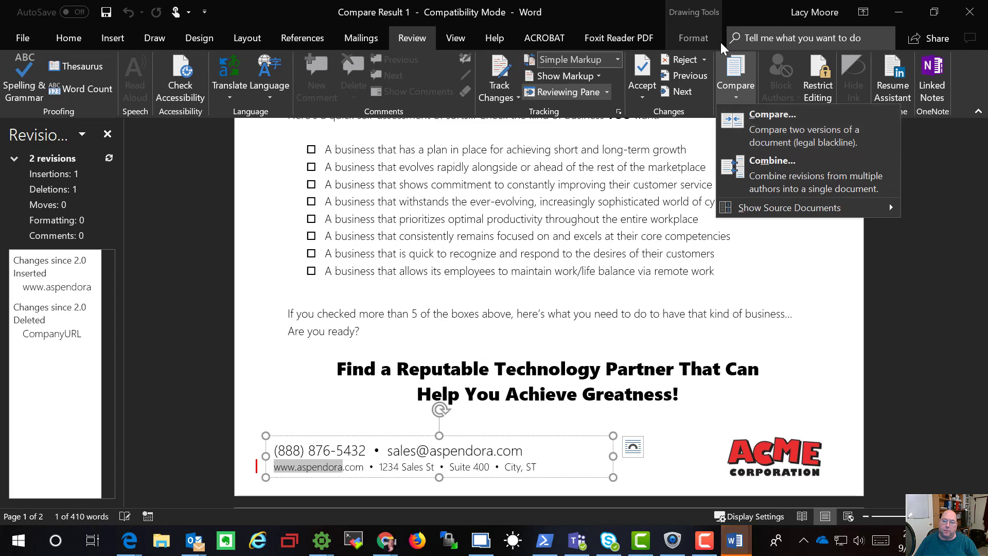
{"action": "left_click", "coordinate": [572, 13]}
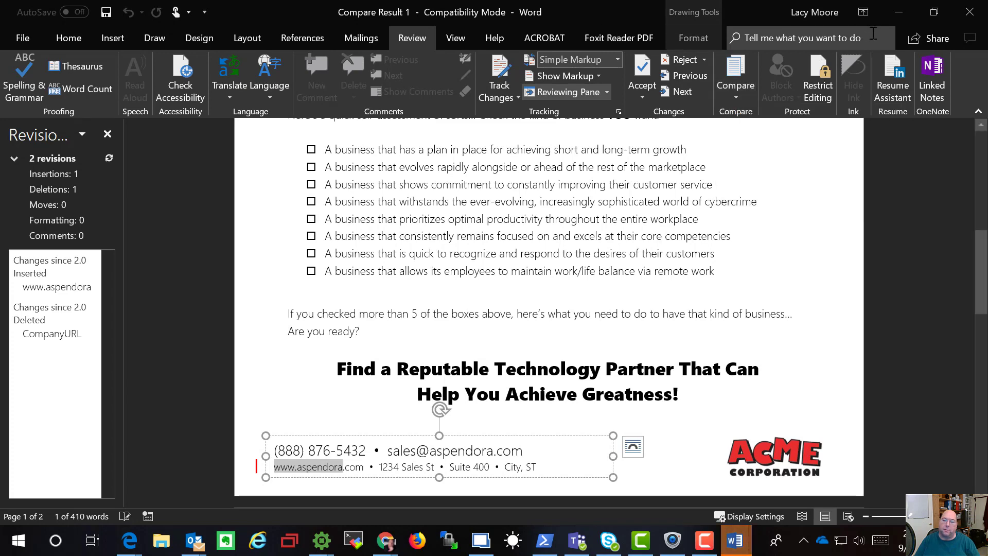
{"action": "left_click", "coordinate": [972, 17]}
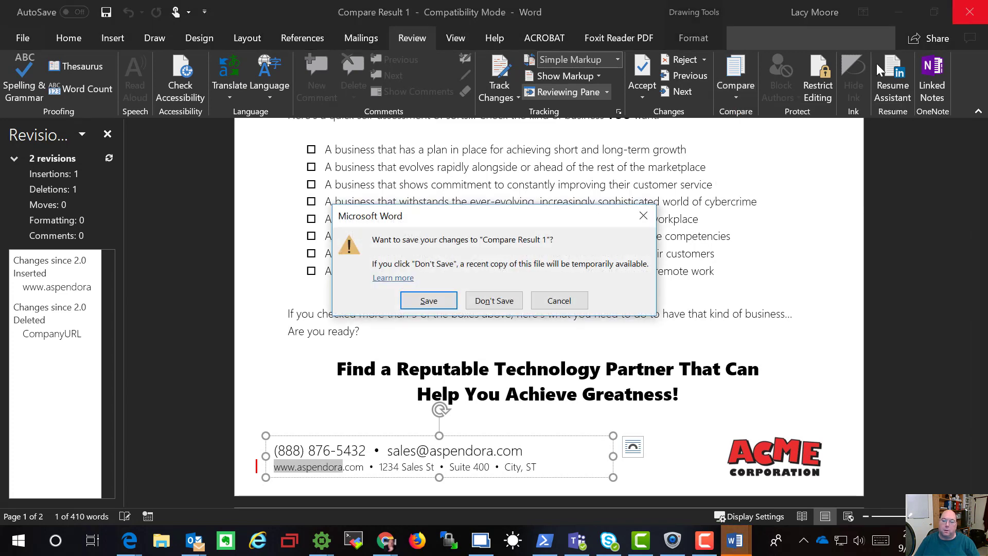
{"action": "left_click", "coordinate": [490, 302]}
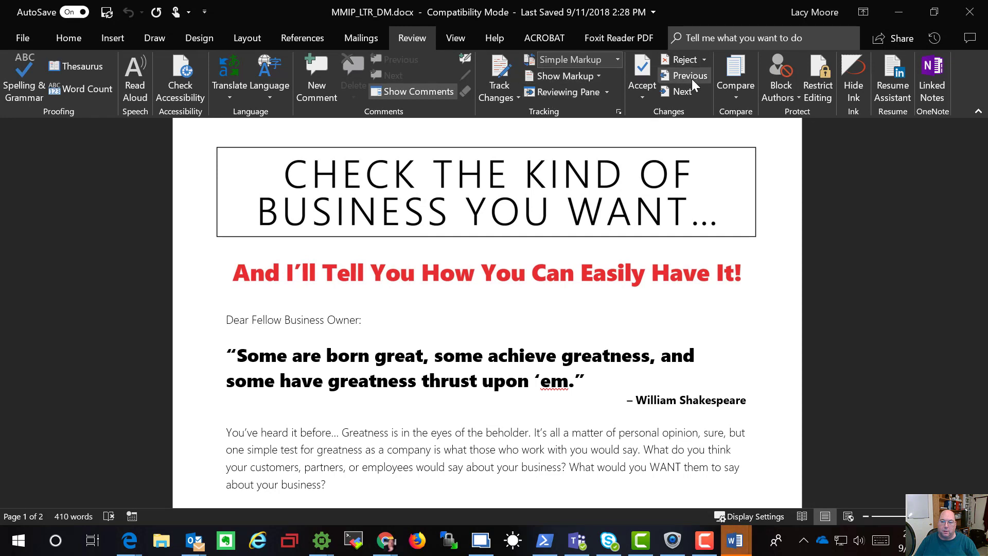
Step: Check MMIP_LTR_DM.docx for tracked changes
{"action": "left_click", "coordinate": [688, 93]}
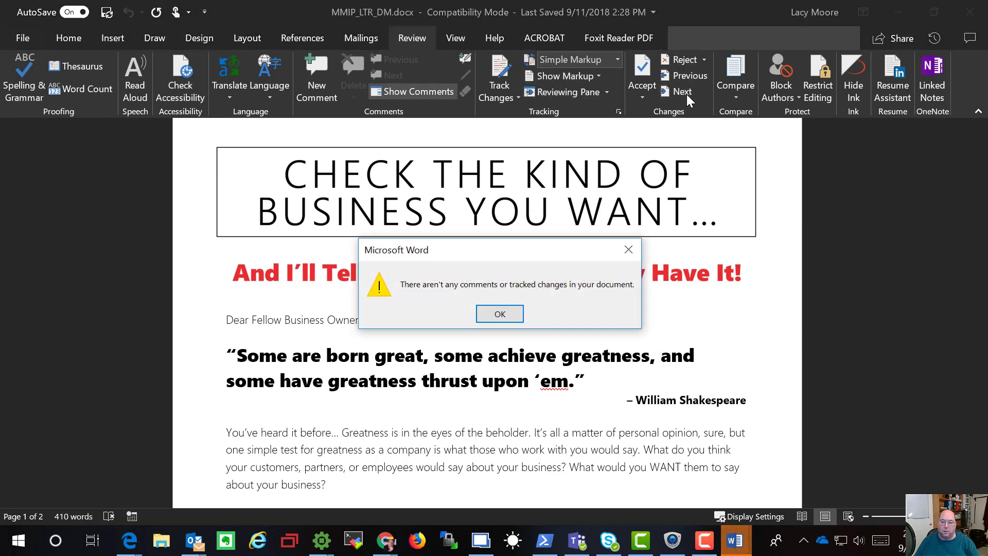
{"action": "left_click", "coordinate": [490, 318]}
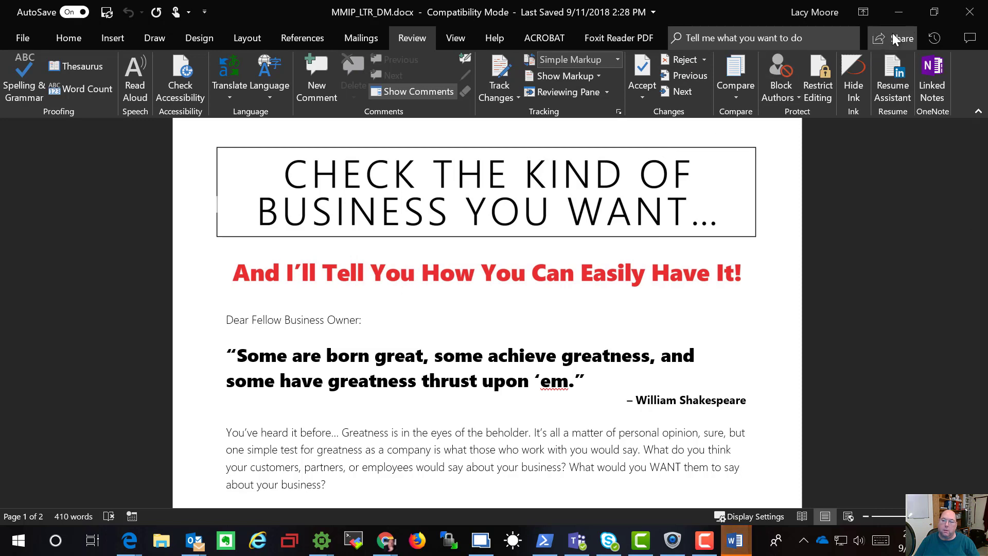
Step: Close MMIP_LTR_DM.docx in desktop Word and its Word Online tab to return to the What Type Of Business folder
{"action": "left_click", "coordinate": [971, 14]}
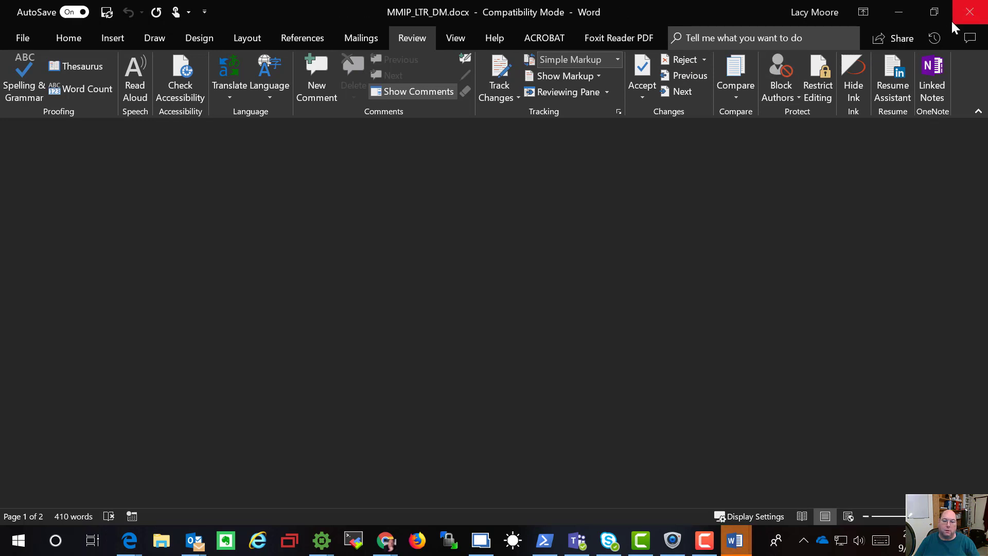
{"action": "left_click", "coordinate": [953, 21]}
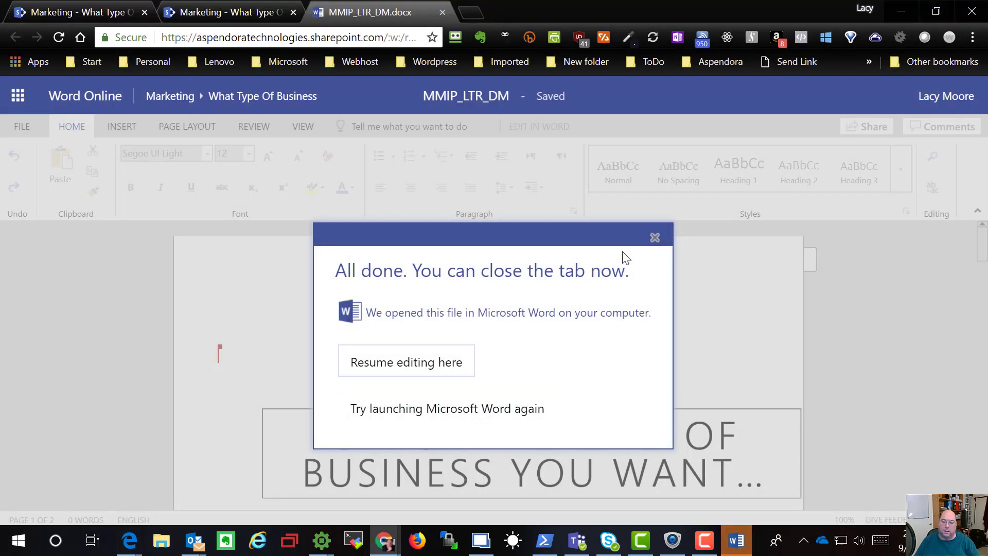
{"action": "left_click", "coordinate": [655, 237]}
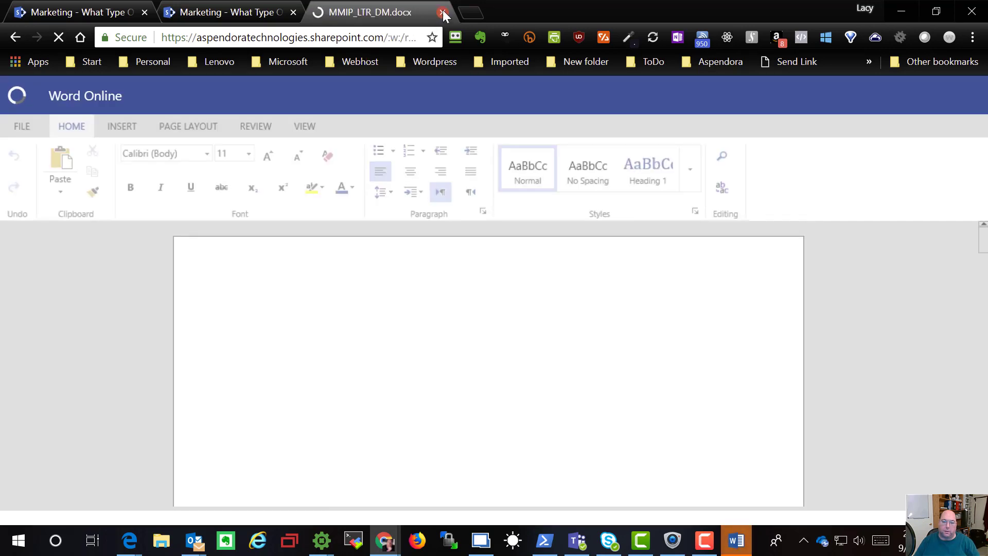
{"action": "left_click", "coordinate": [443, 10]}
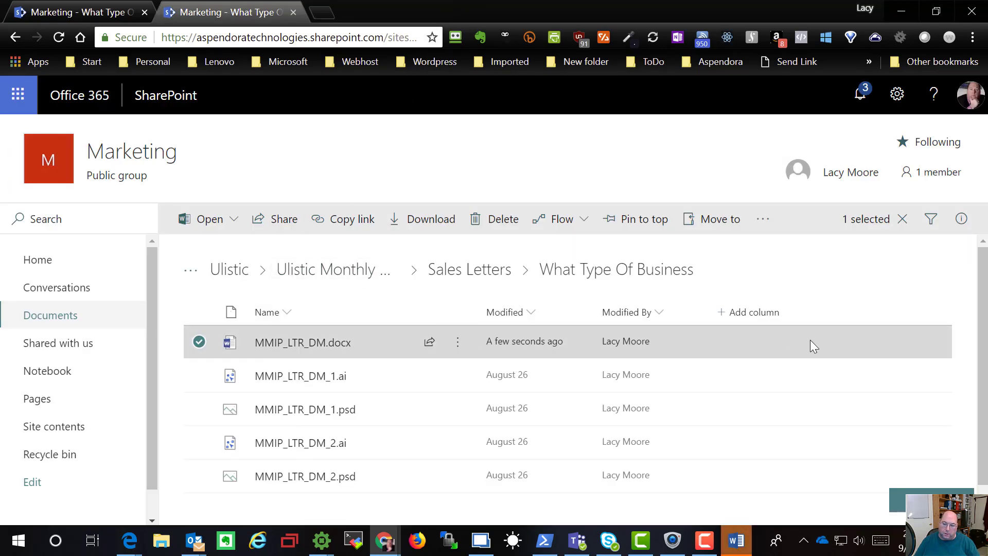
Step: Review the version history of MMIP_LTR_DM.docx, then close it
{"action": "left_click", "coordinate": [763, 219]}
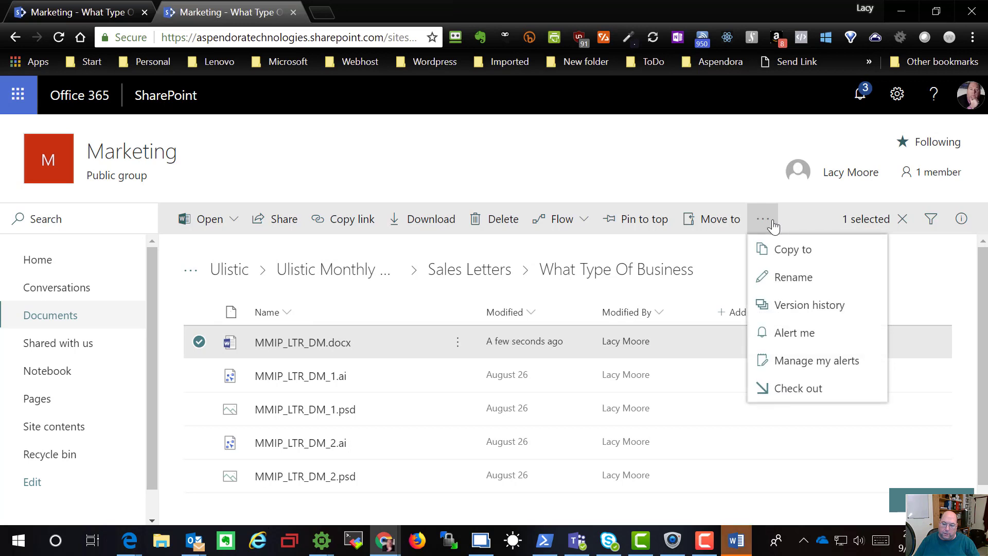
{"action": "left_click", "coordinate": [807, 305]}
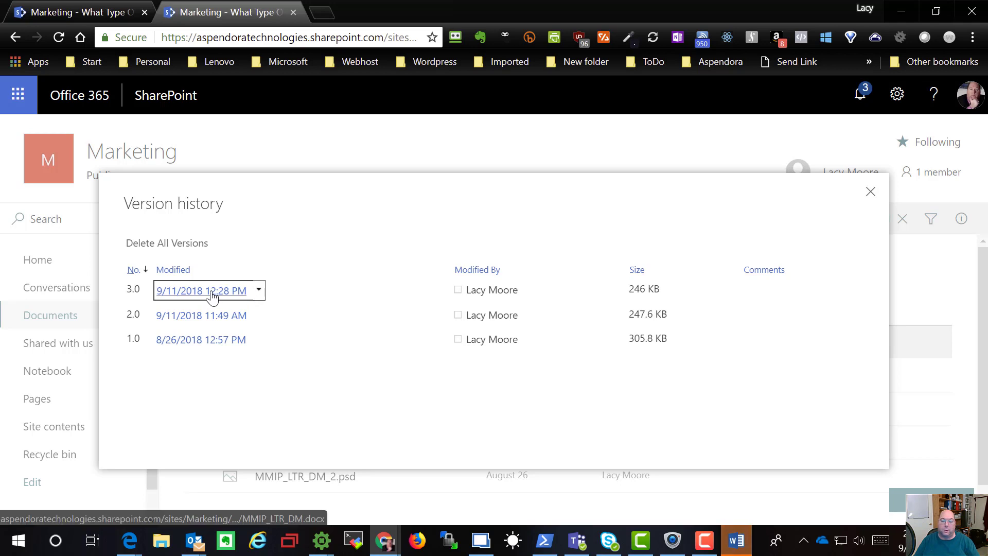
{"action": "left_click", "coordinate": [872, 193]}
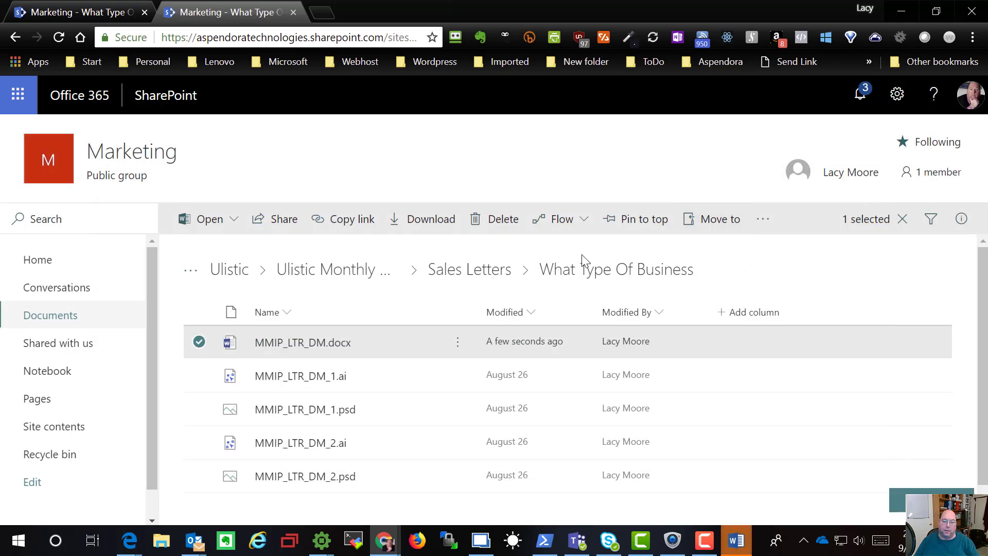
Step: Deselect the document, go up to the Sales Letters folder and select the What Type Of Business folder
{"action": "left_click", "coordinate": [587, 269]}
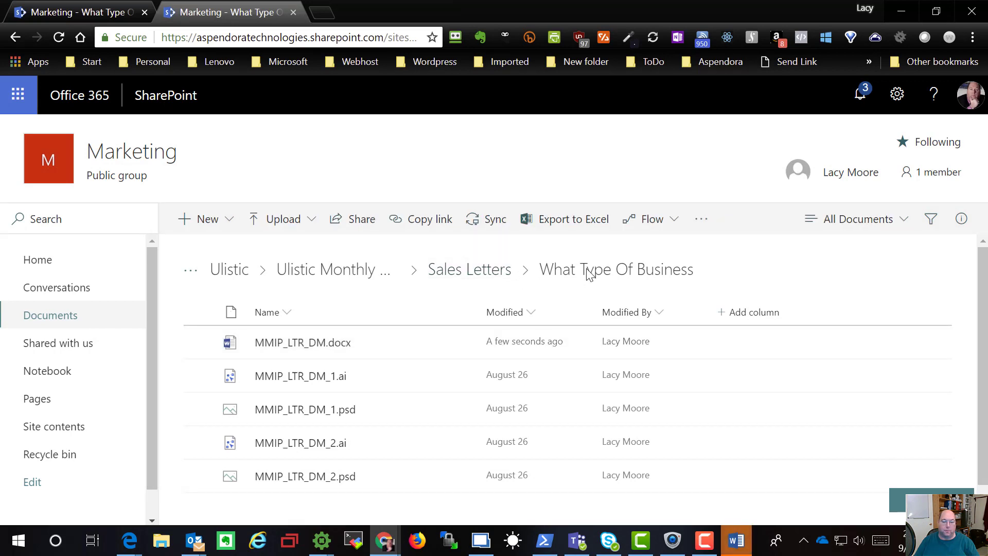
{"action": "left_click", "coordinate": [494, 273]}
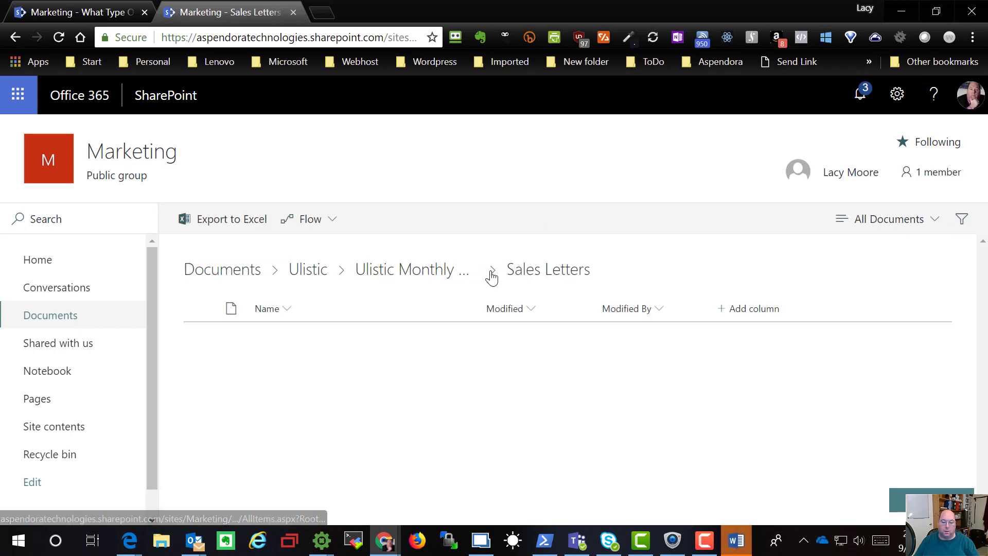
{"action": "scroll", "coordinate": [402, 428], "scroll_direction": "down", "scroll_amount": 2}
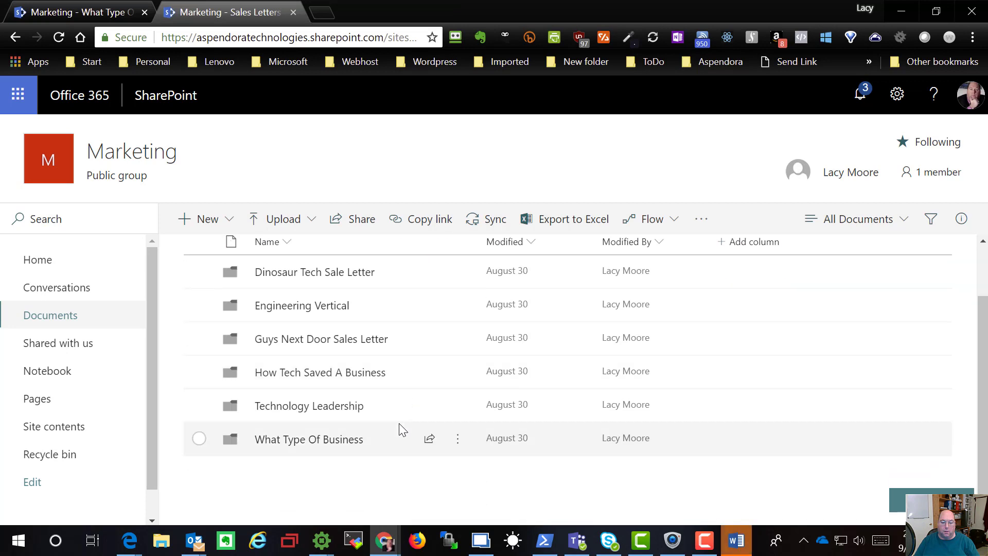
{"action": "left_click", "coordinate": [725, 447]}
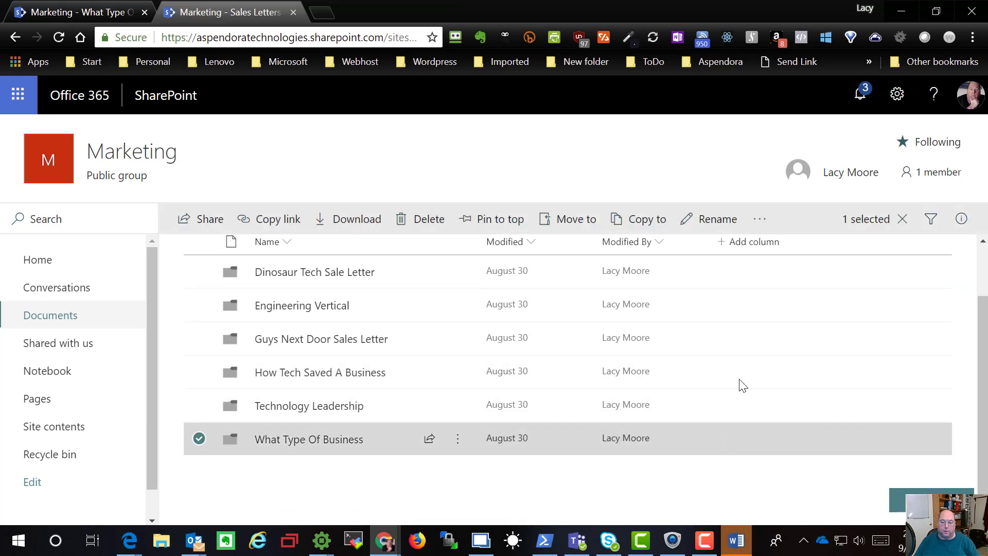
Step: Examine the alert options for the What Type Of Business folder down to the notification frequency, and cancel without creating an alert
{"action": "left_click", "coordinate": [759, 220]}
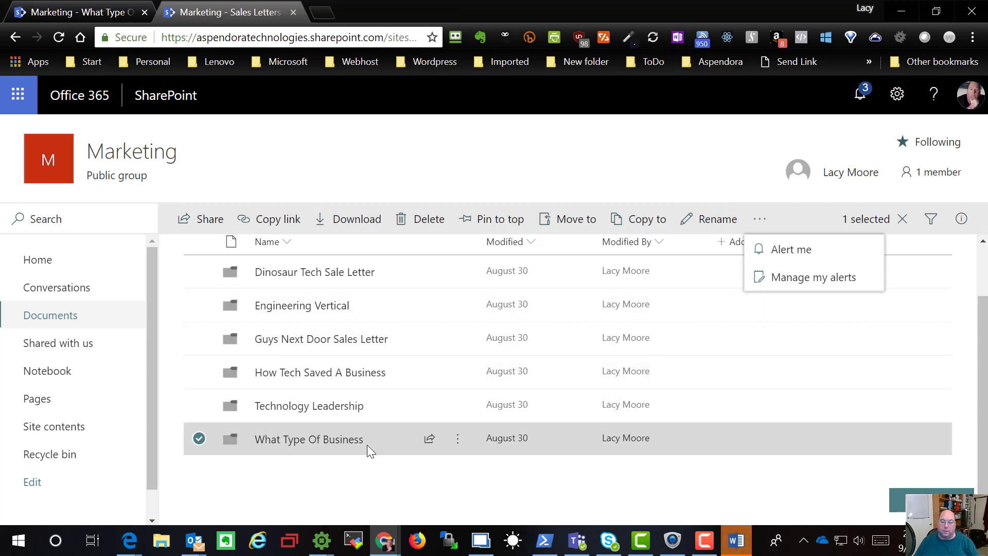
{"action": "left_click", "coordinate": [459, 443]}
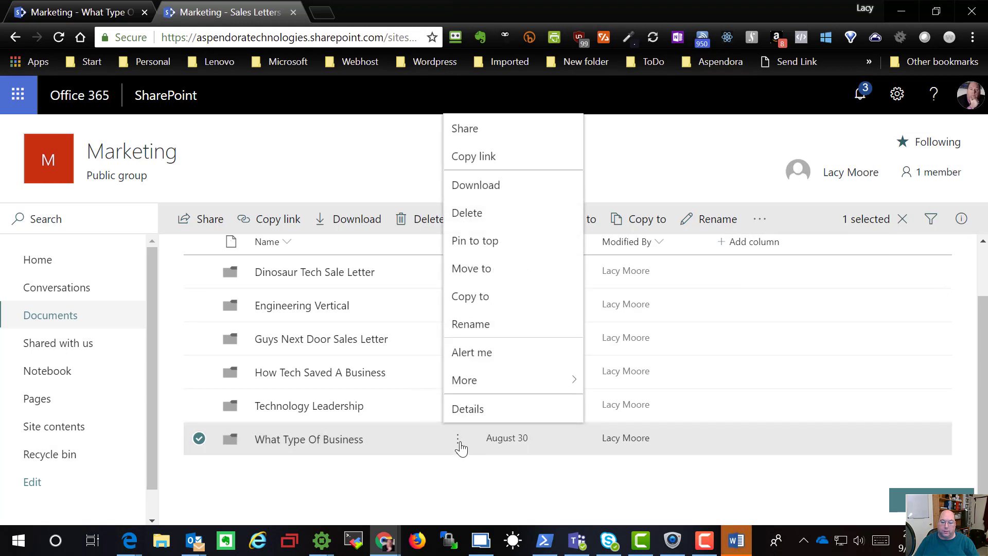
{"action": "mouse_move", "coordinate": [494, 379]}
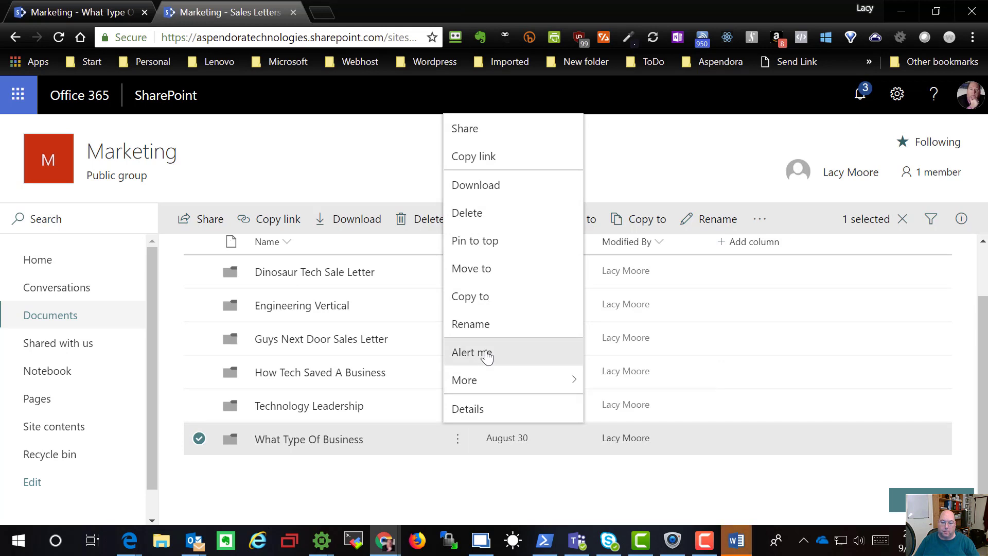
{"action": "left_click", "coordinate": [487, 354]}
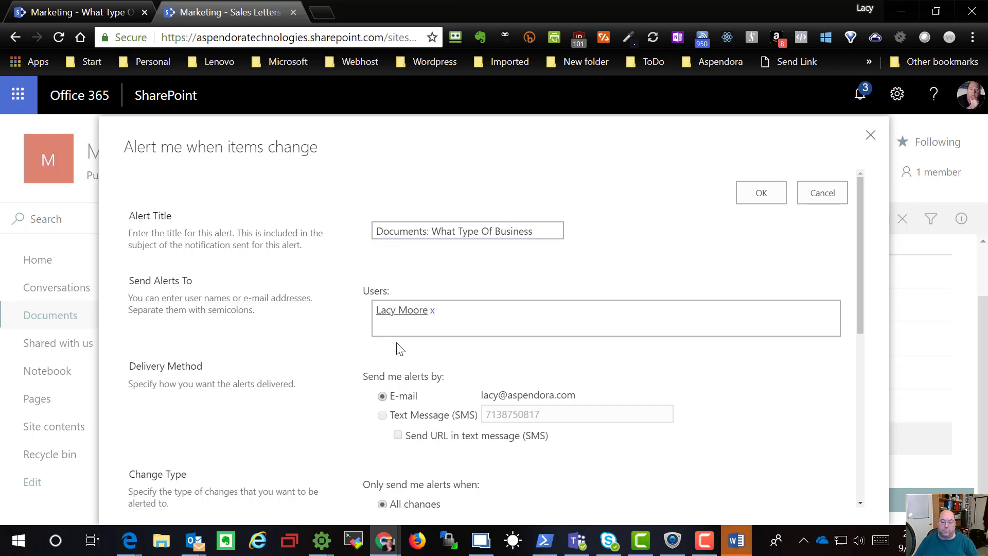
{"action": "scroll", "coordinate": [397, 481], "scroll_direction": "down", "scroll_amount": 1}
{"action": "scroll", "coordinate": [397, 480], "scroll_direction": "down", "scroll_amount": 7}
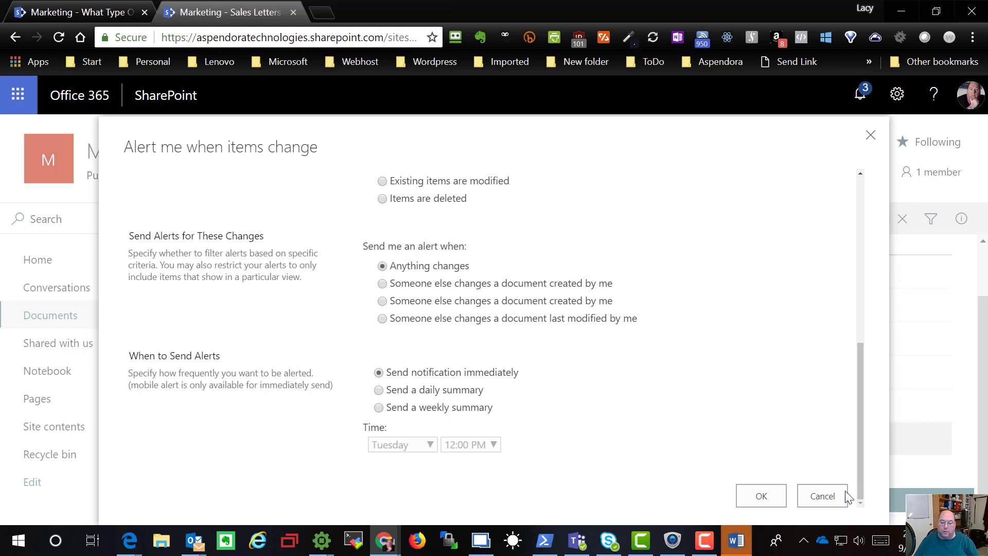
{"action": "left_click", "coordinate": [824, 498]}
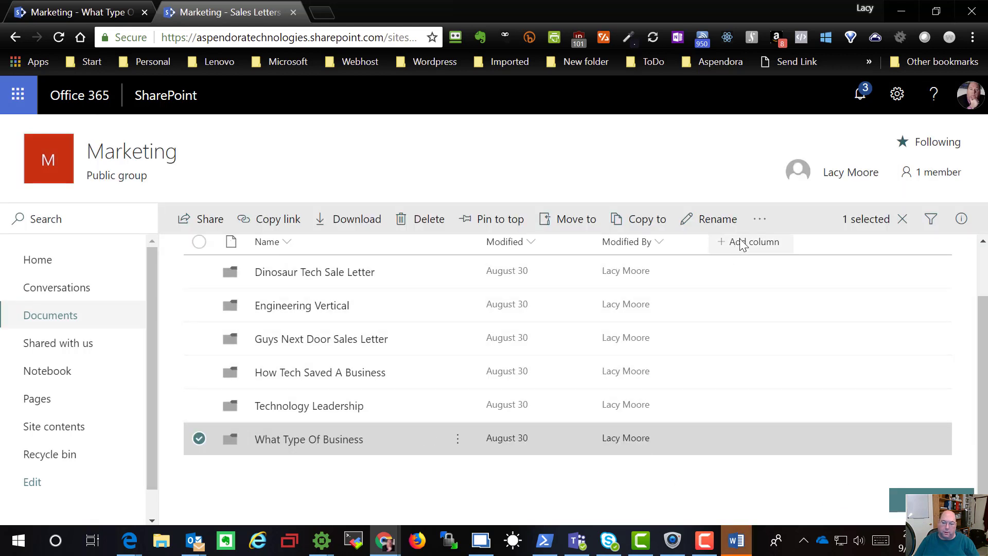
Step: Delete the Documents: MMIP_LTR_DM.docx alert from the site's alerts and close the alert management page
{"action": "left_click", "coordinate": [759, 222]}
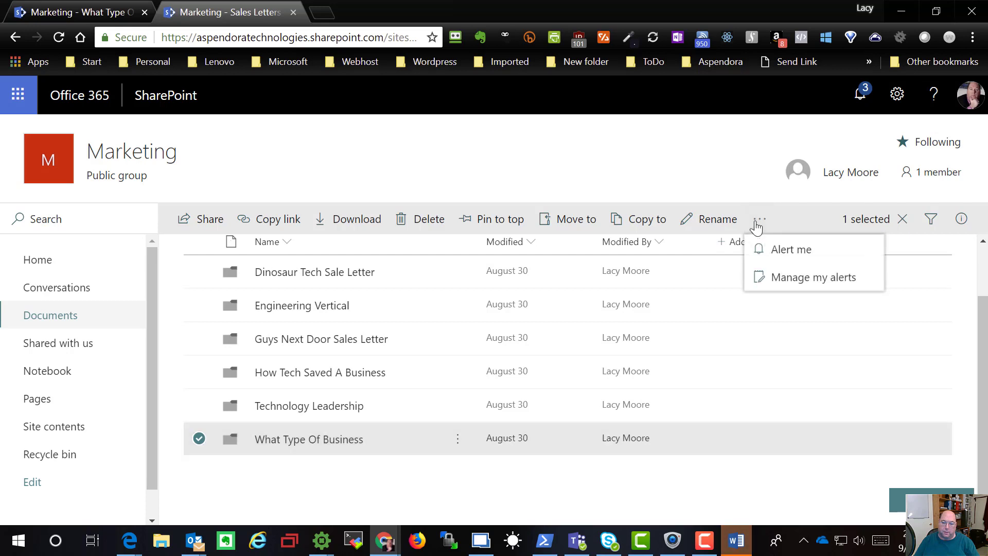
{"action": "left_click", "coordinate": [797, 282]}
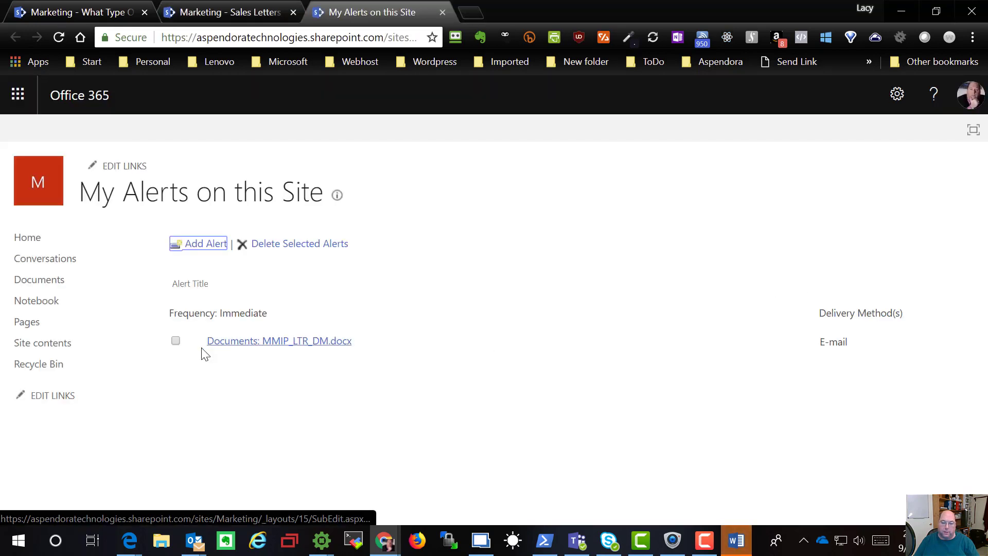
{"action": "left_click", "coordinate": [175, 341]}
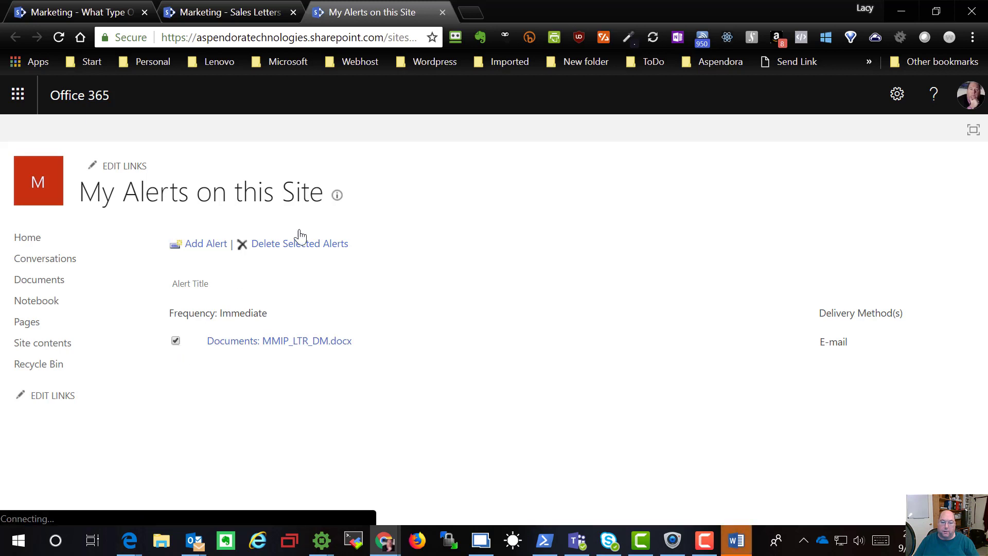
{"action": "left_click", "coordinate": [313, 245]}
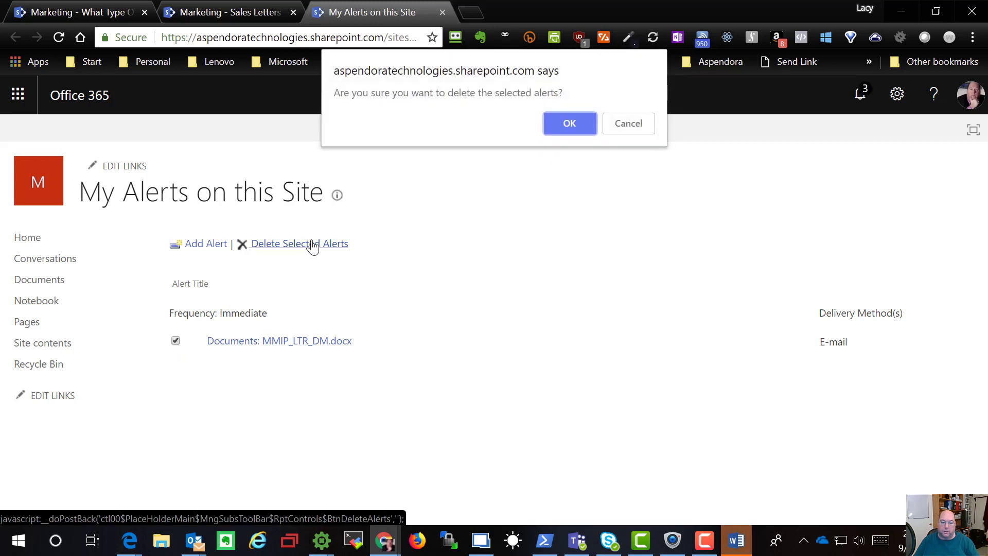
{"action": "left_click", "coordinate": [589, 117]}
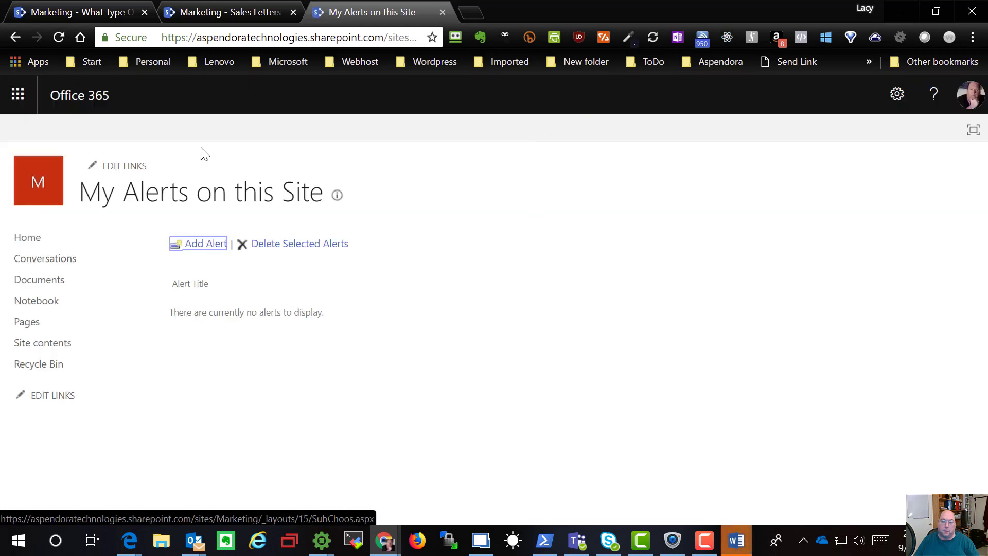
{"action": "left_click", "coordinate": [442, 12]}
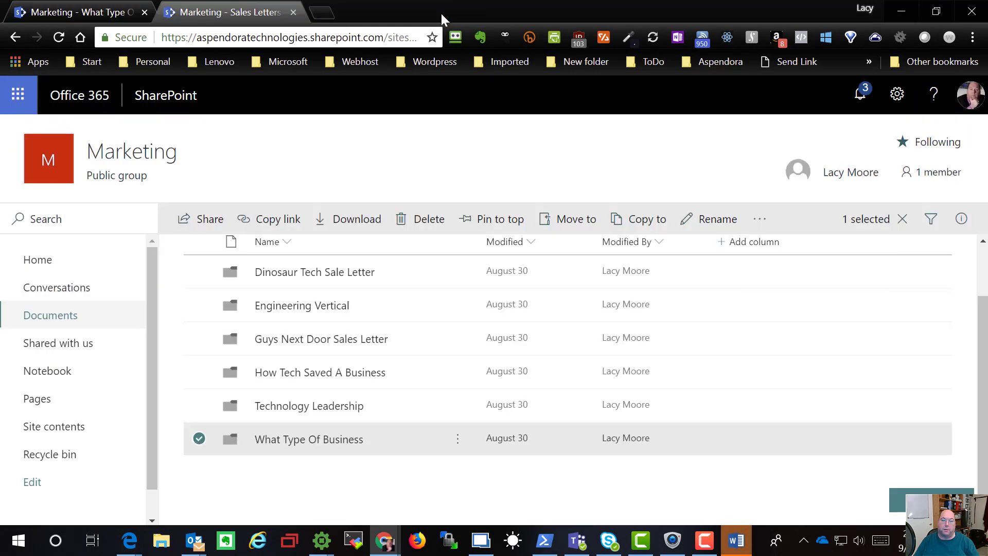